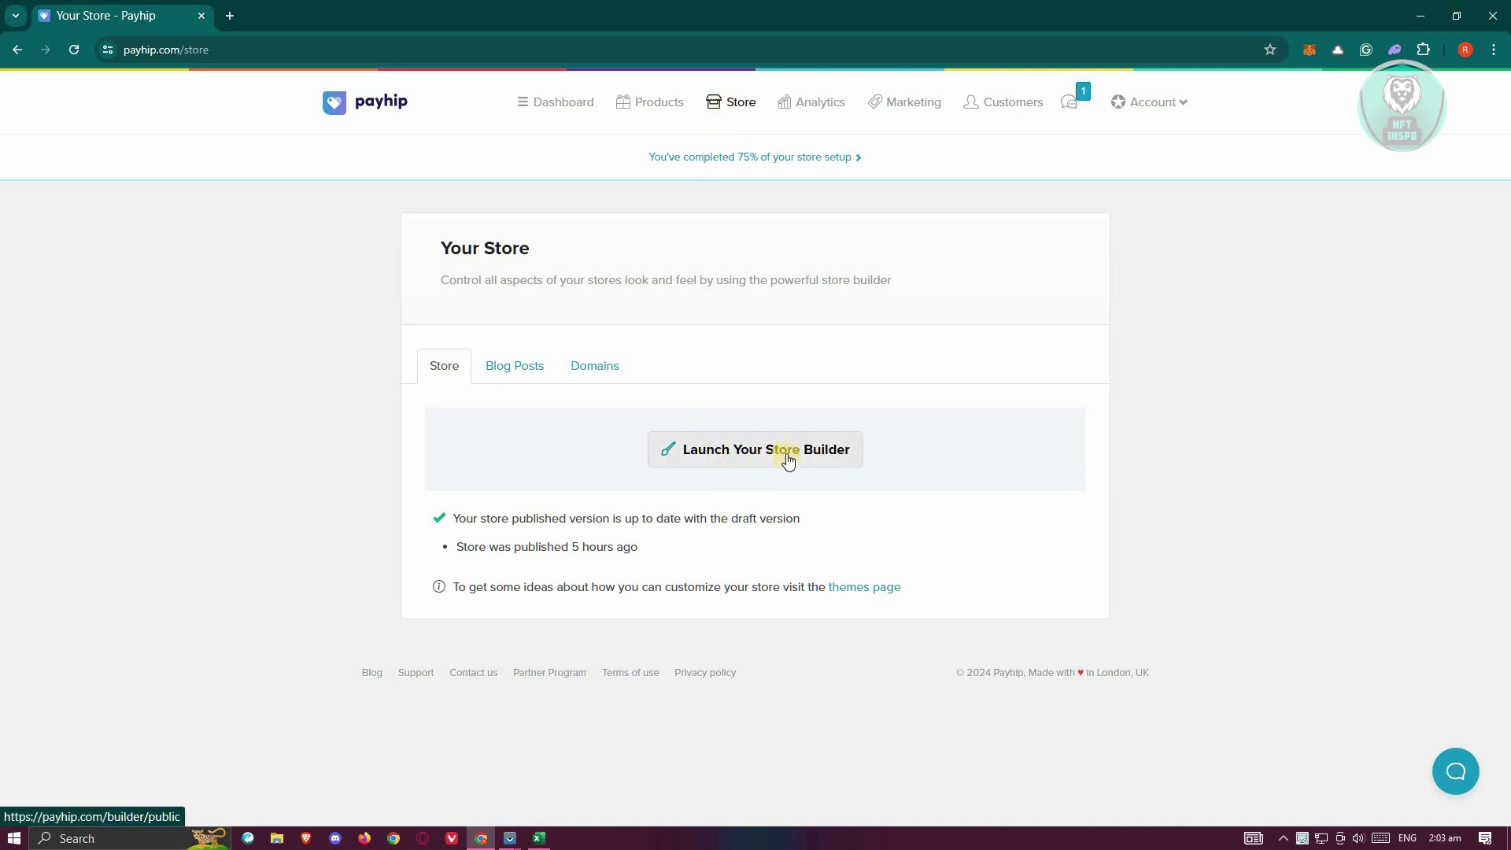
Launch the store builder from the Your Store page
click(812, 469)
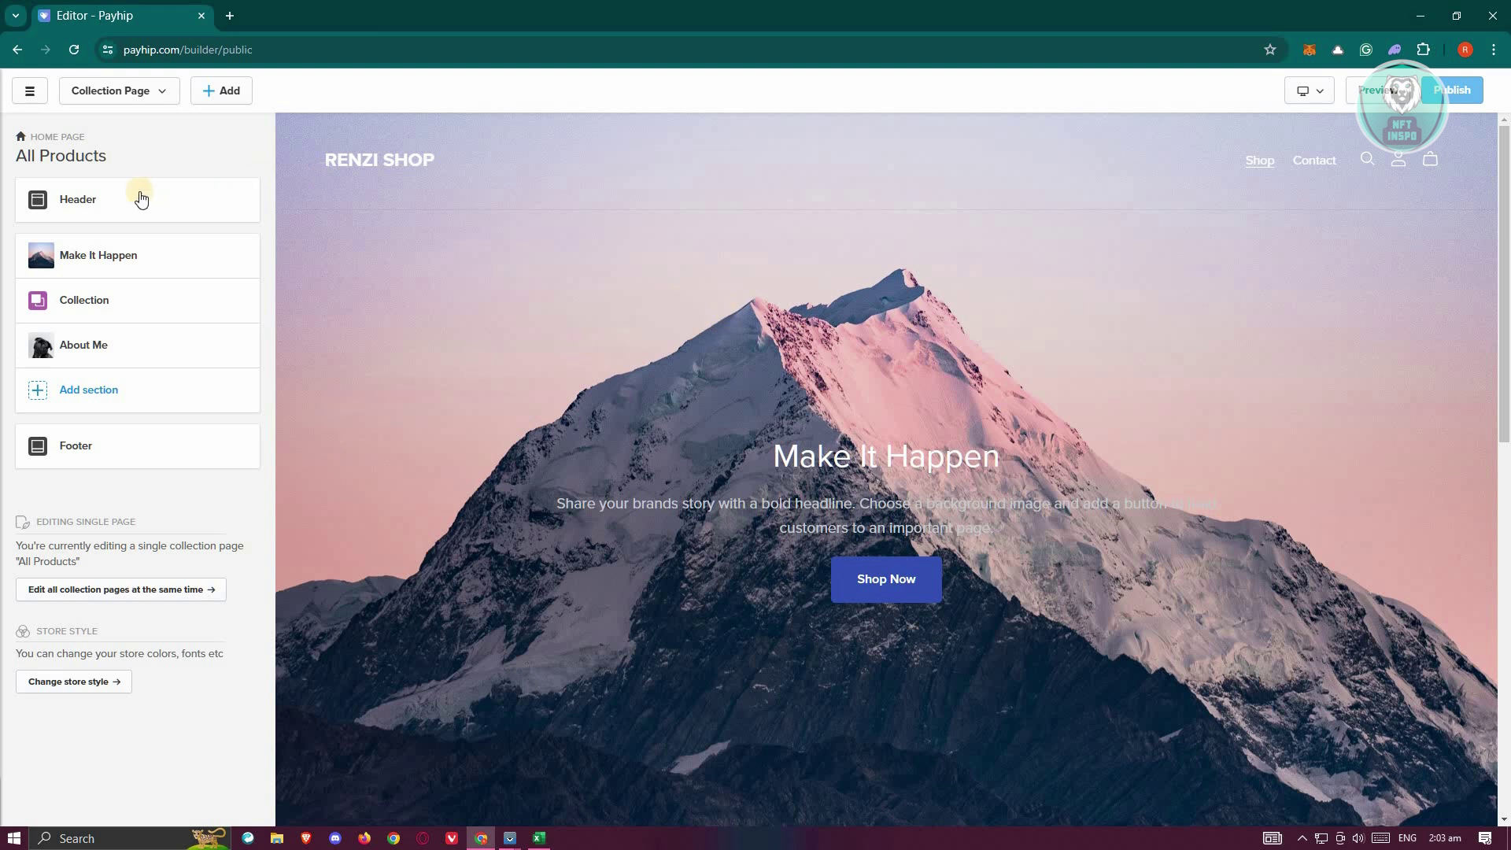
Browse the sidebar's section rows, ending at the Make It Happen section's options menu
mouse_move(106, 345)
mouse_move(92, 254)
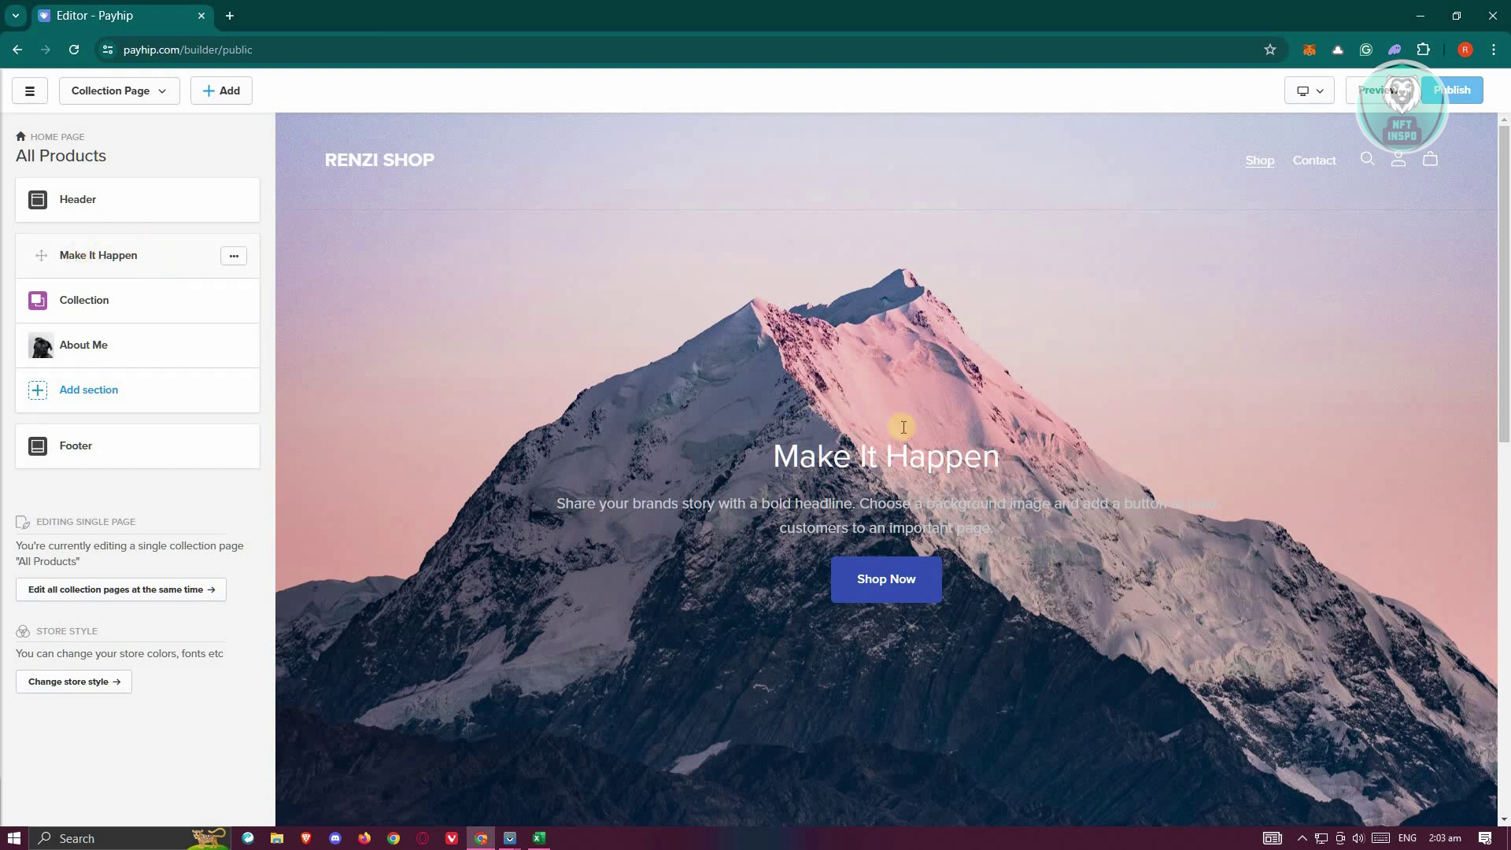
scroll(925, 436, down, 3)
scroll(669, 285, up, 3)
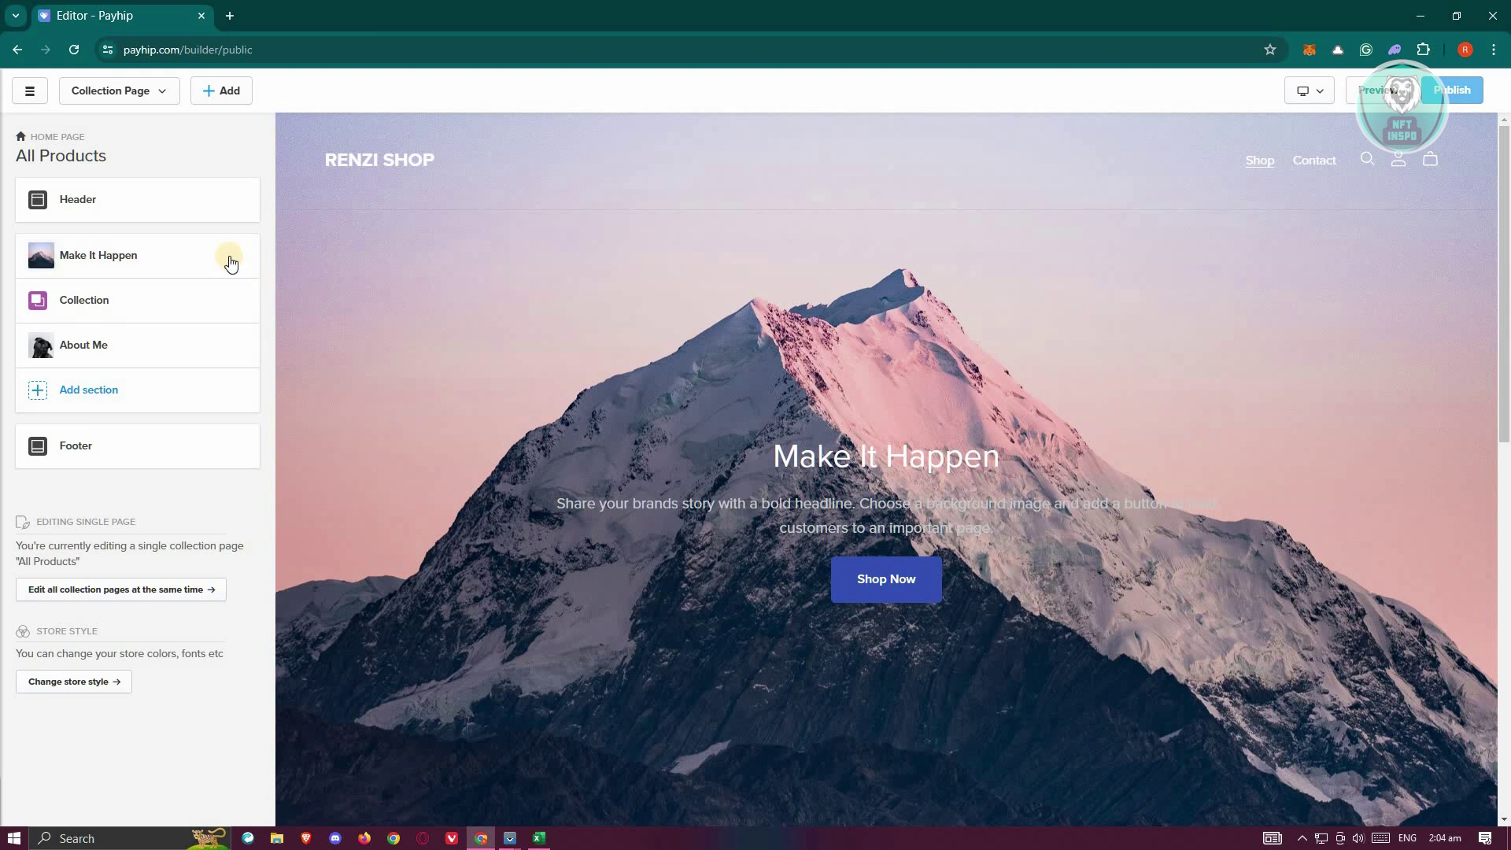
mouse_move(231, 263)
Delete the Make It Happen section and move About Me above Collection
click(235, 258)
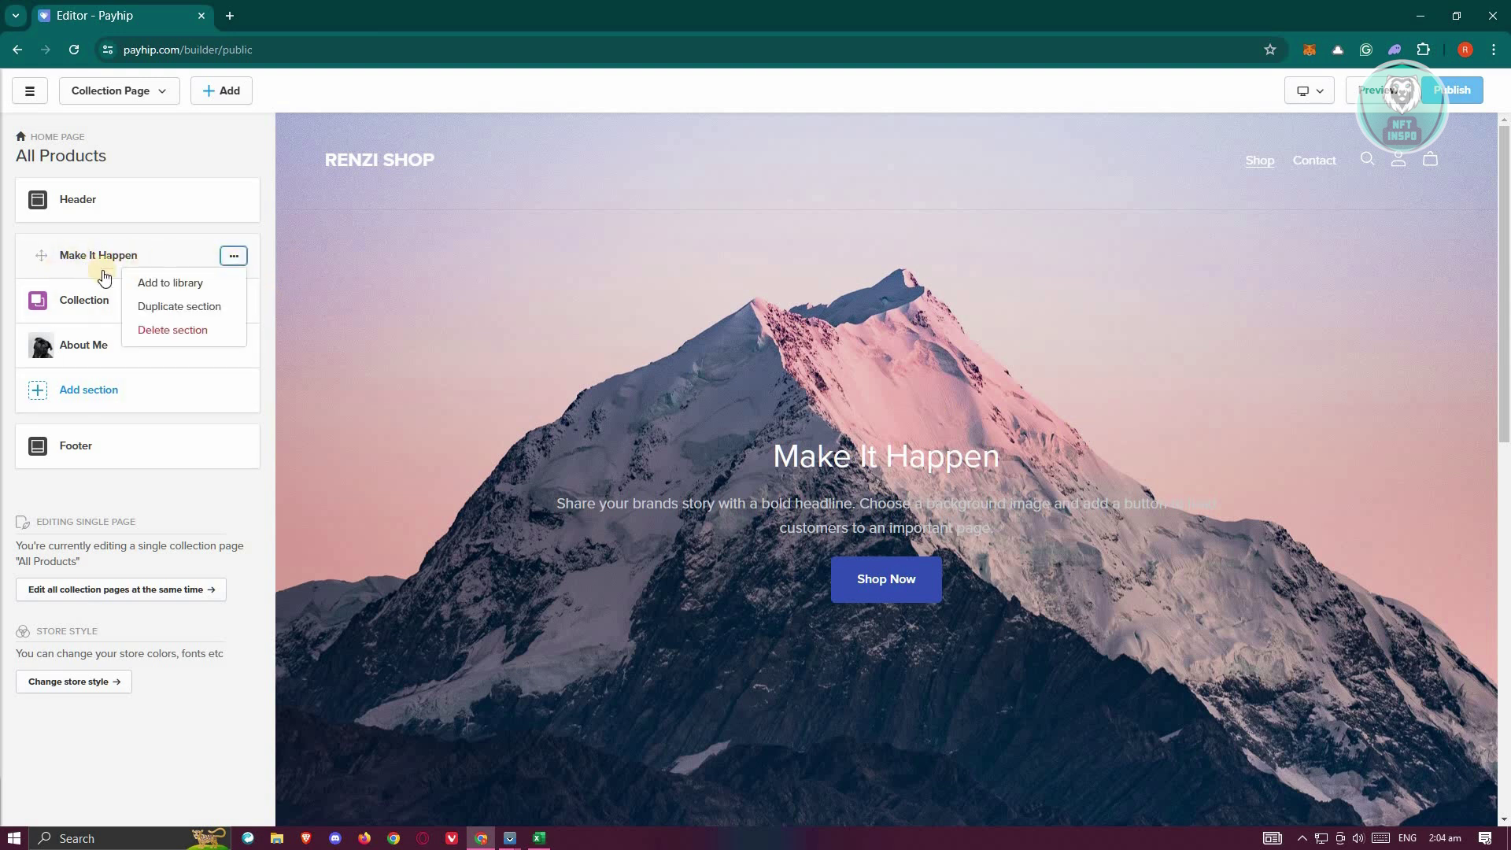
click(163, 337)
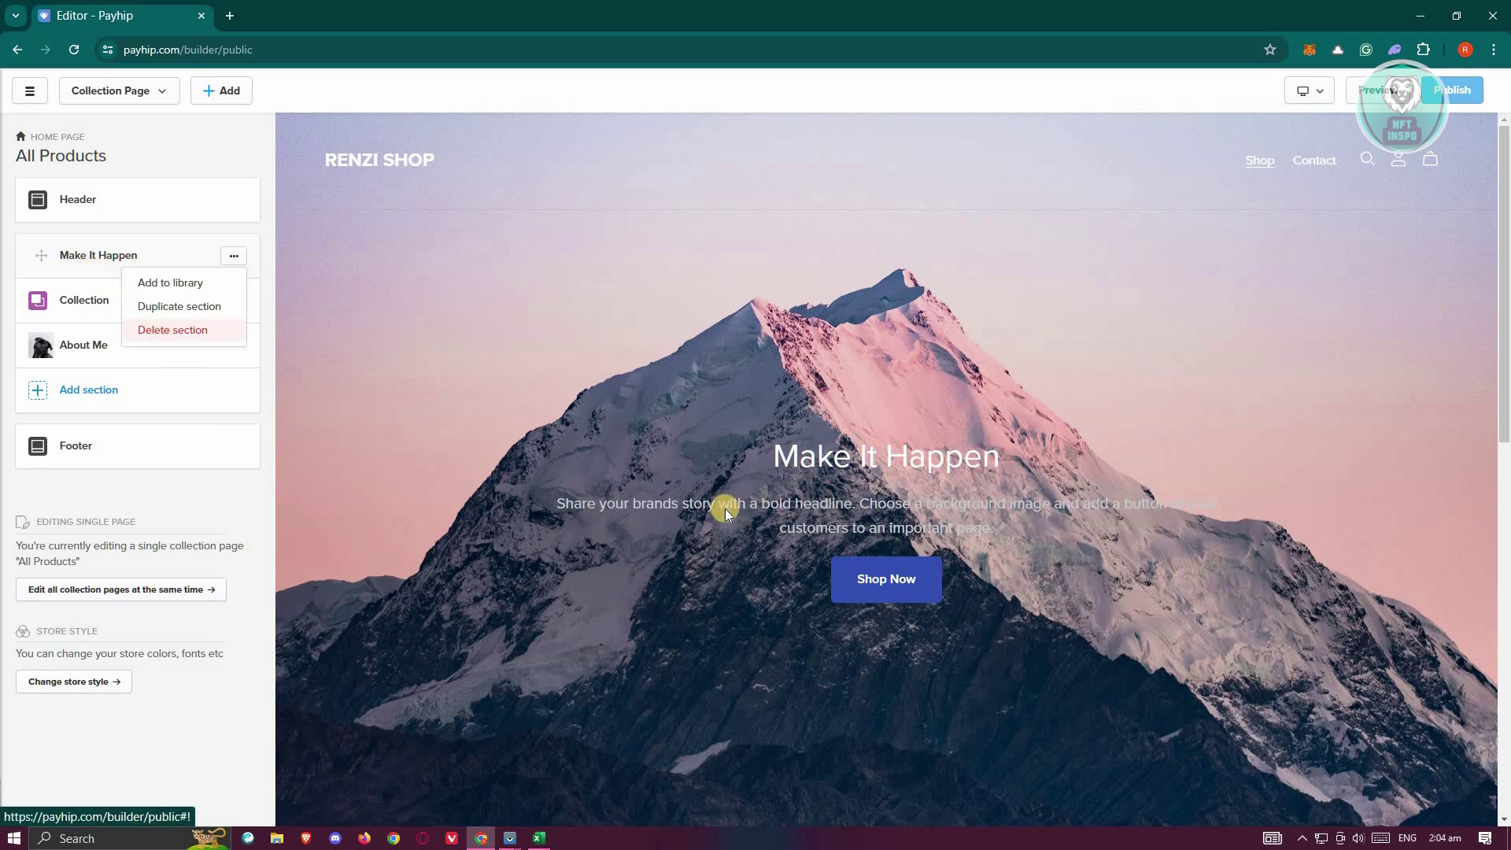
key(Return)
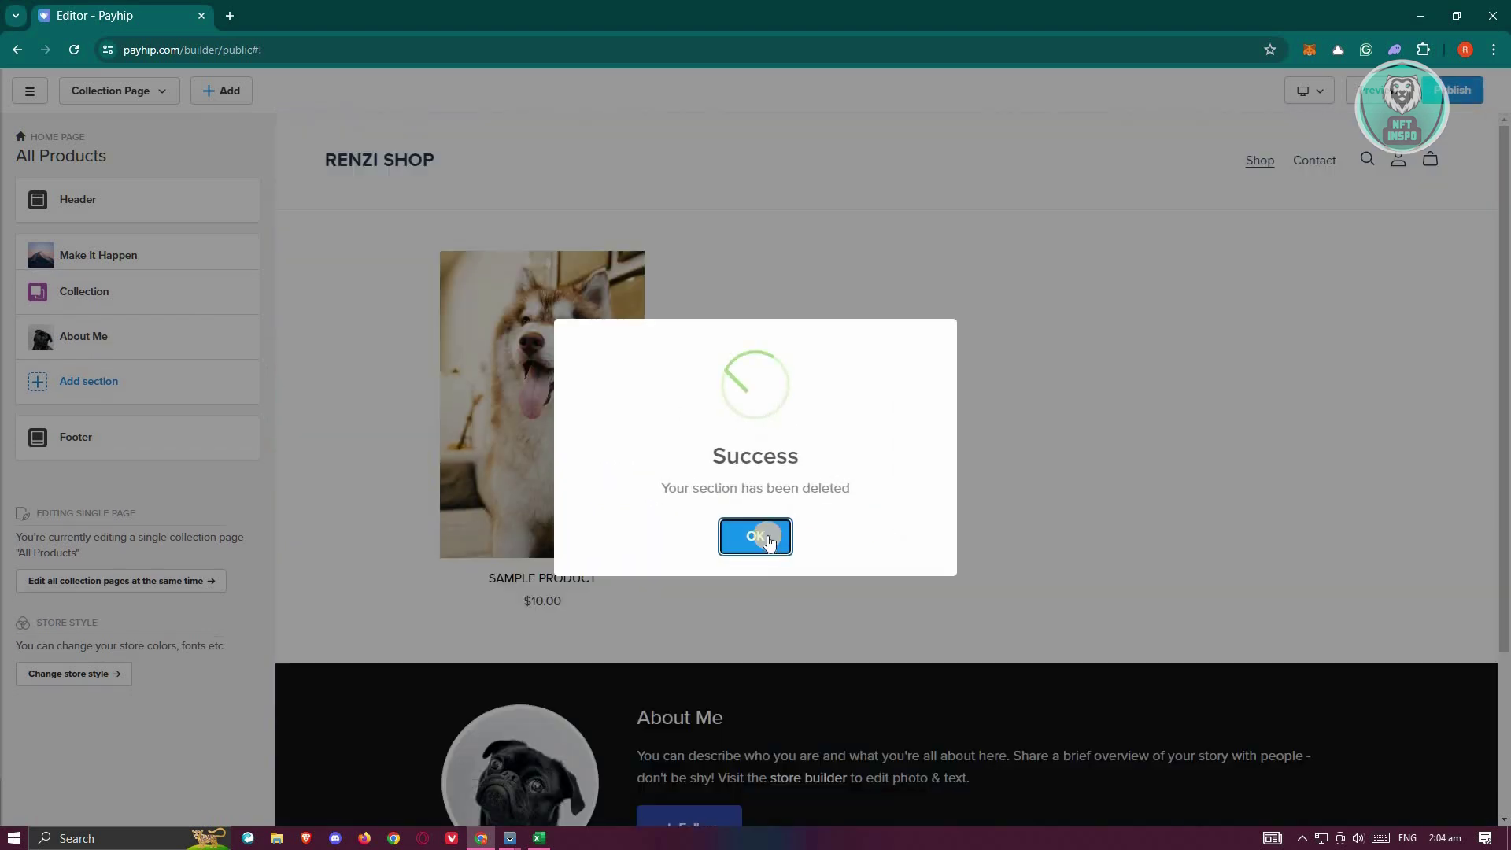
key(Return)
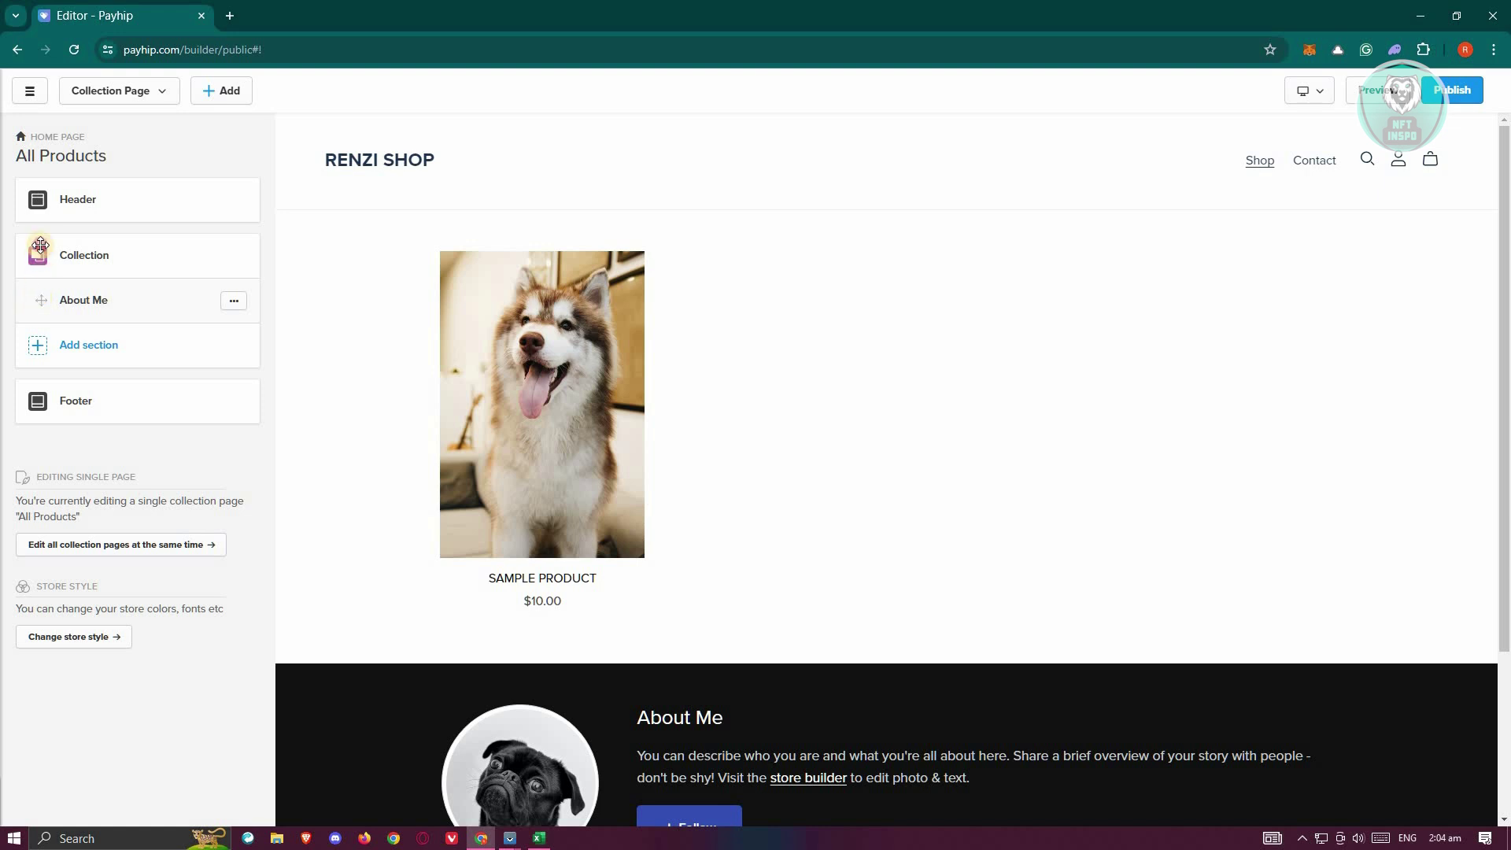
drag(37, 300, 39, 254)
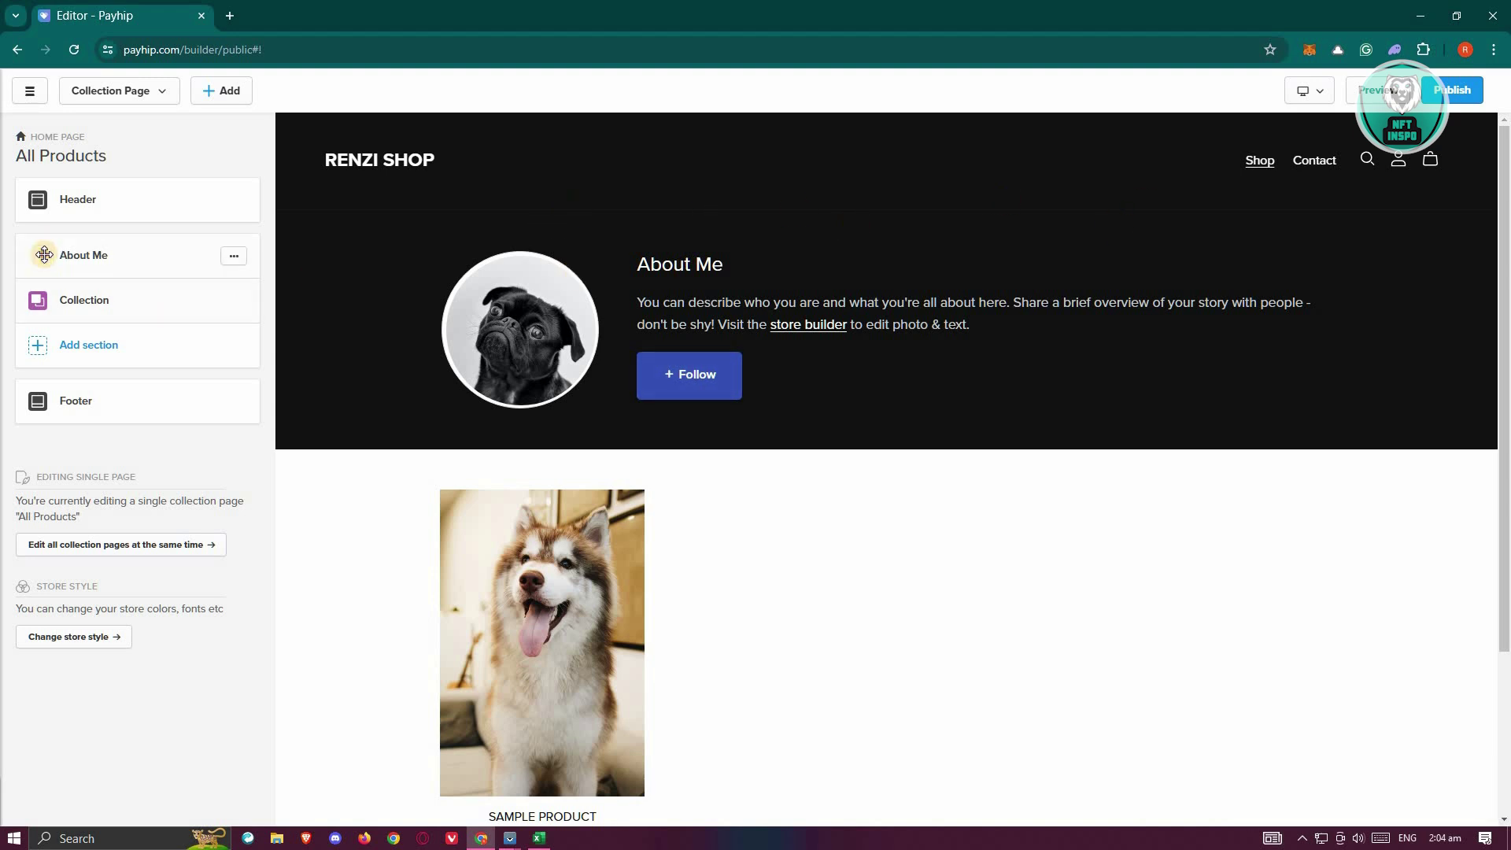
drag(42, 249, 87, 272)
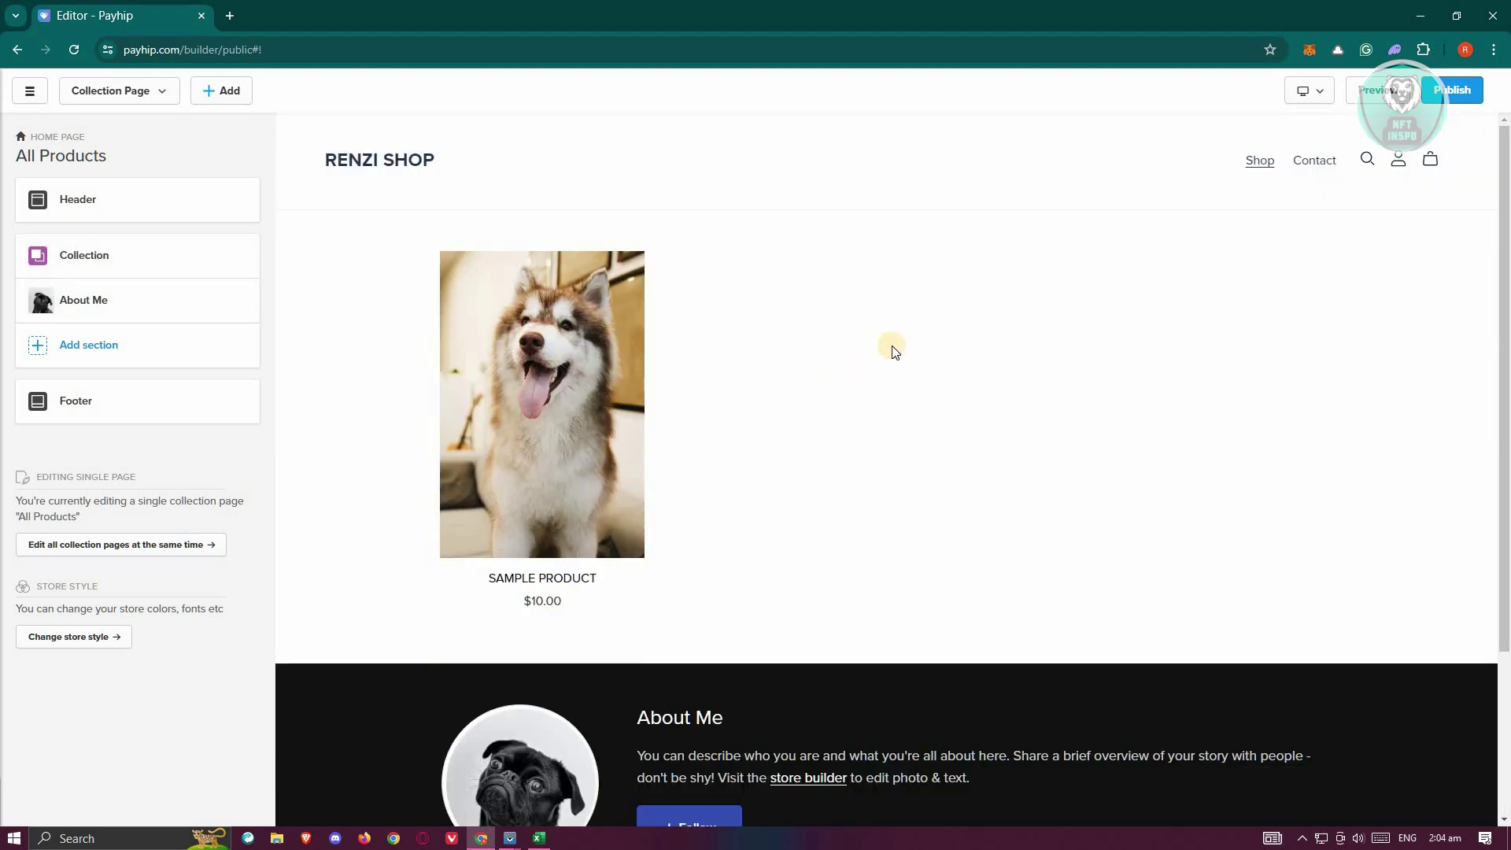
Add the two-image Image With Text banner layout as a new section below About Me
click(94, 348)
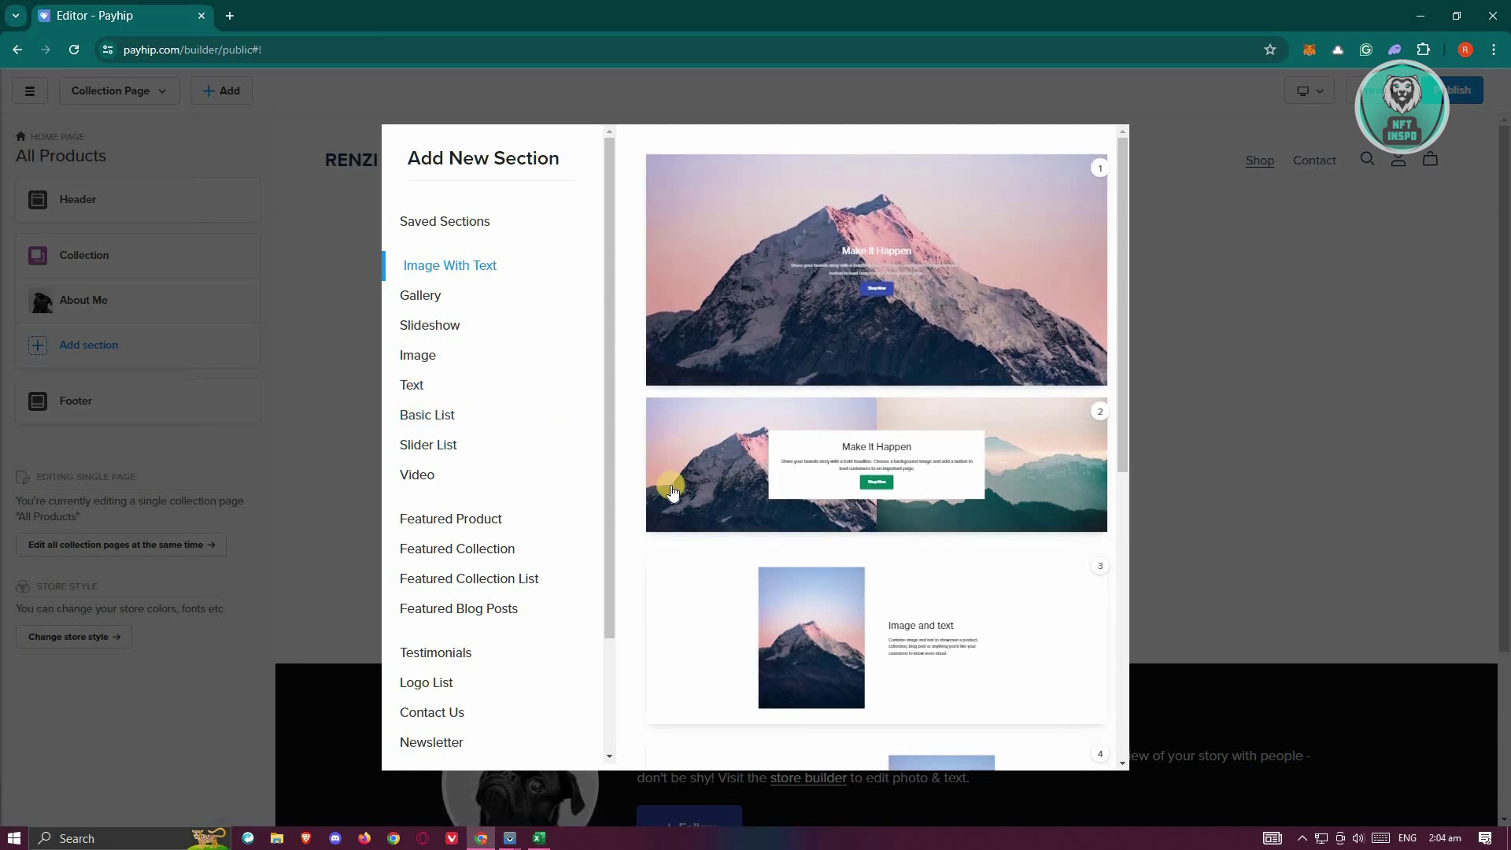
scroll(717, 369, down, 1)
click(718, 370)
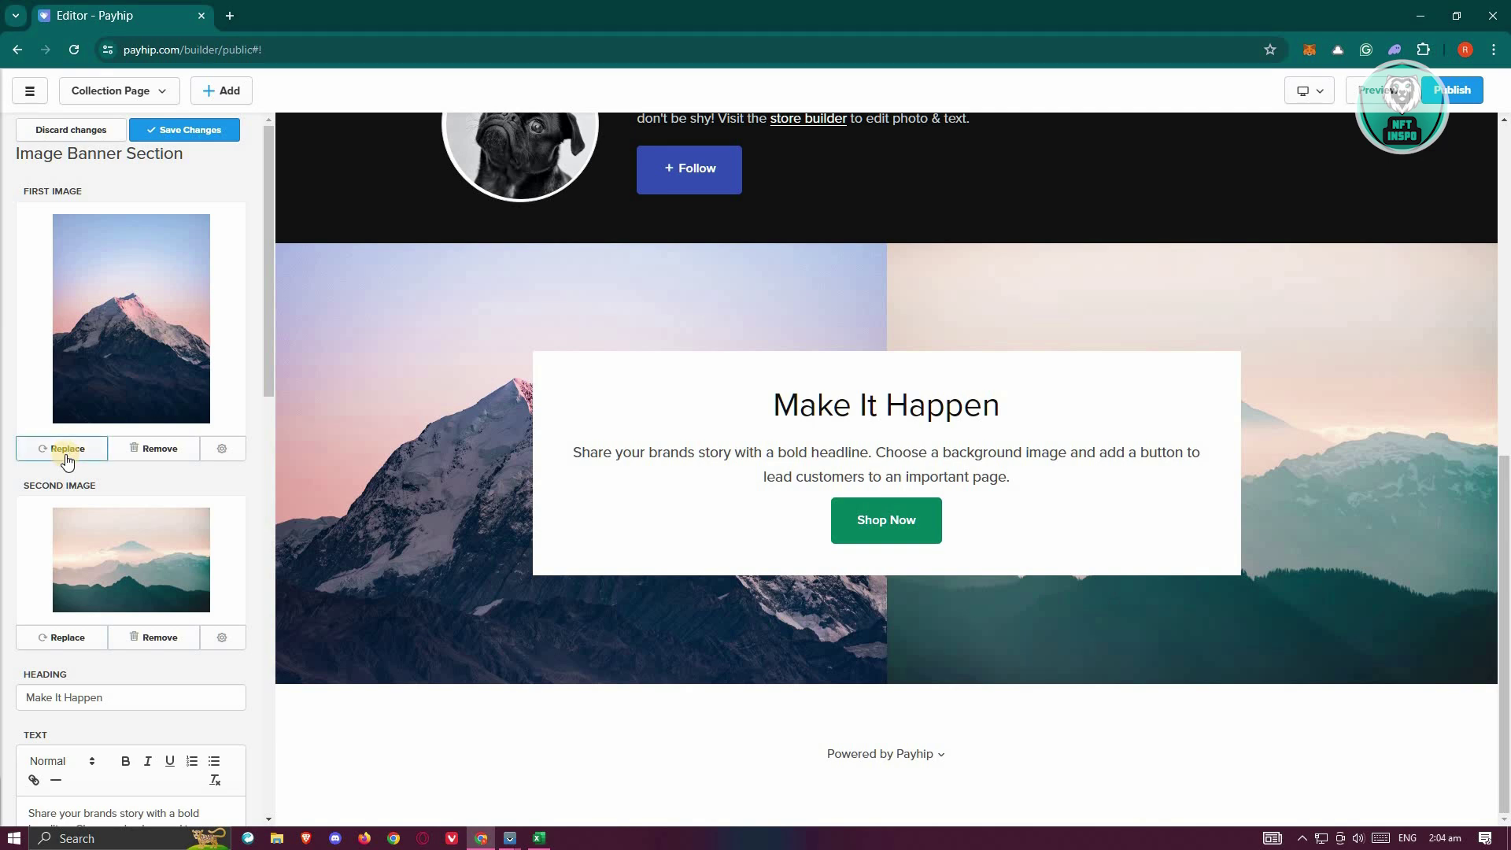
click(222, 449)
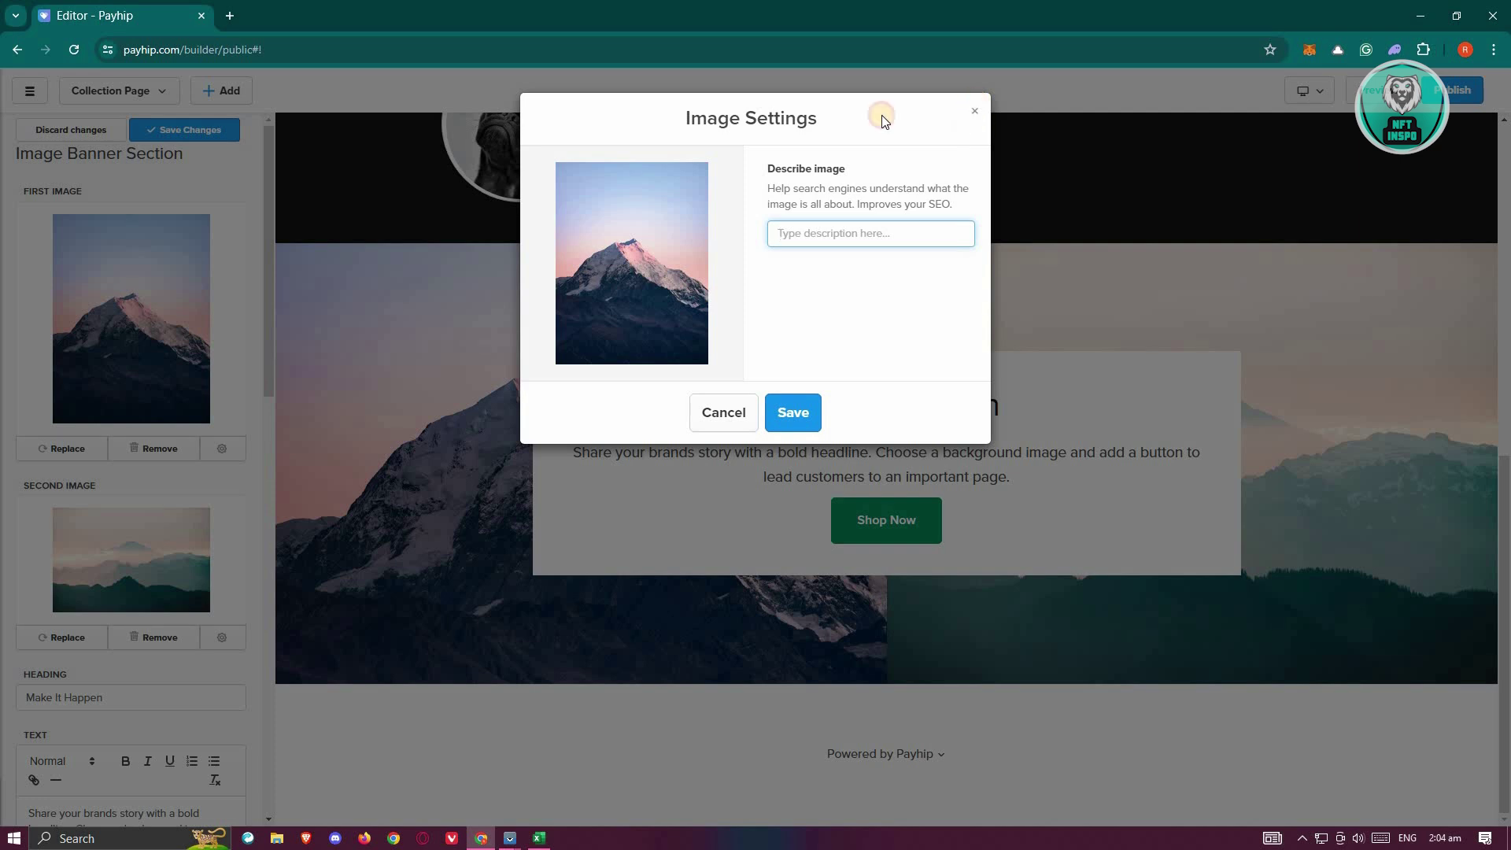
click(154, 484)
Review the new banner's heading, text and Shop Now button, then save the section
scroll(78, 392, down, 4)
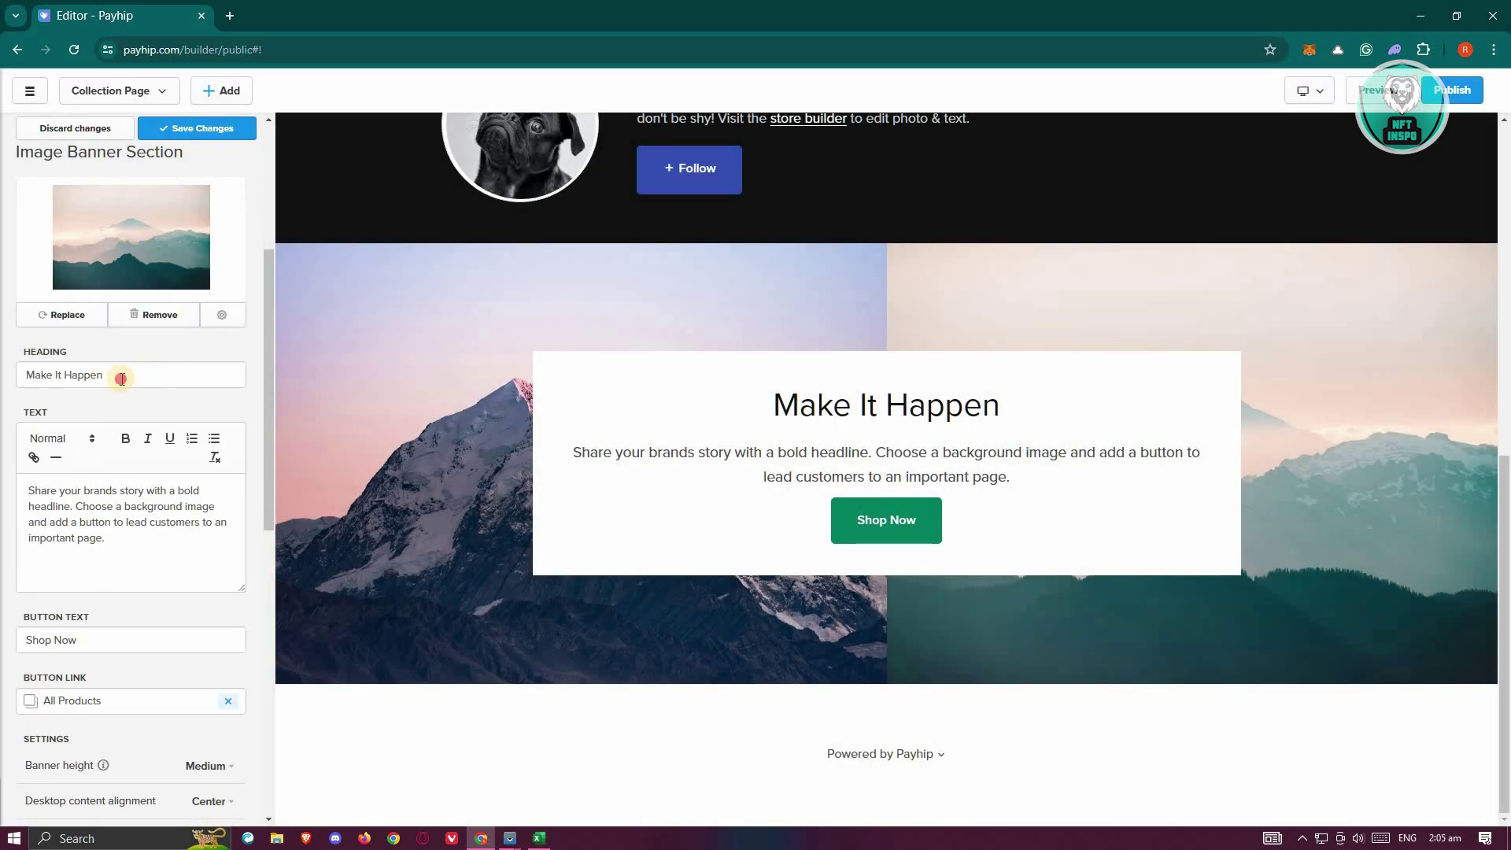
drag(17, 376, 885, 569)
scroll(886, 569, up, 2)
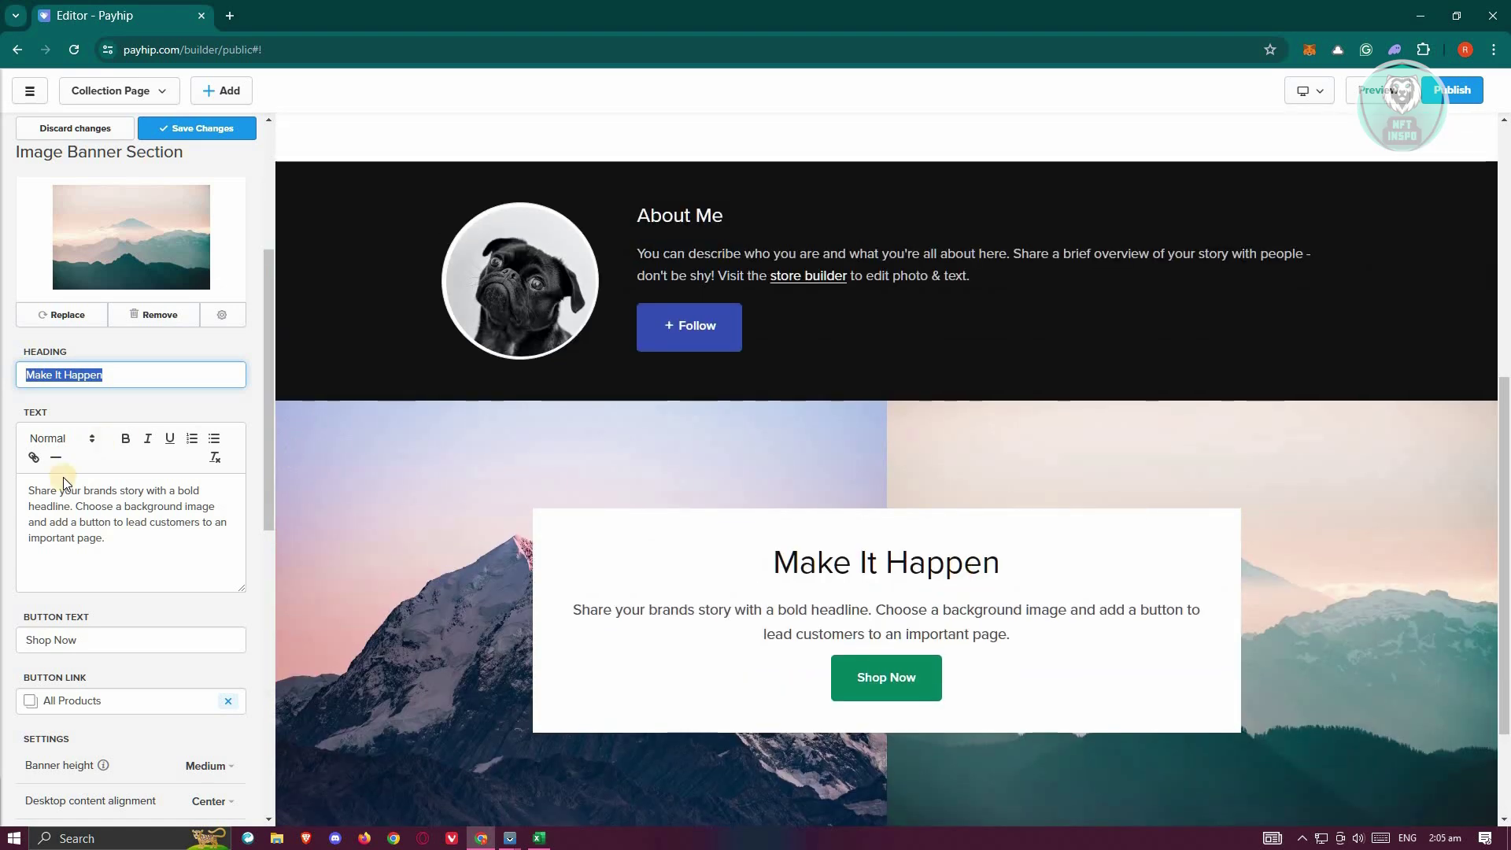
scroll(63, 386, down, 1)
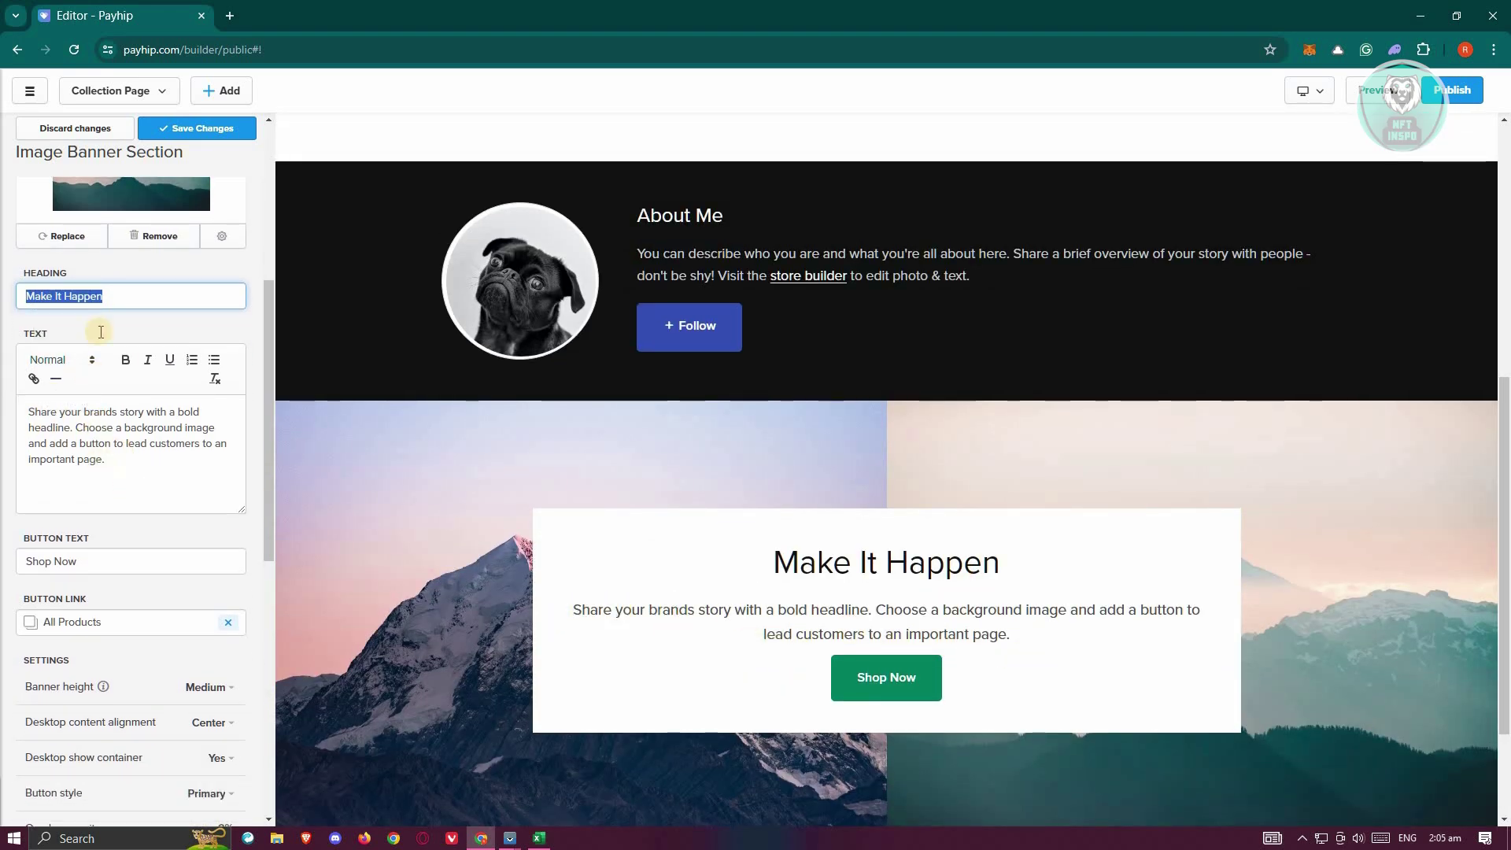
scroll(110, 323, down, 3)
click(173, 331)
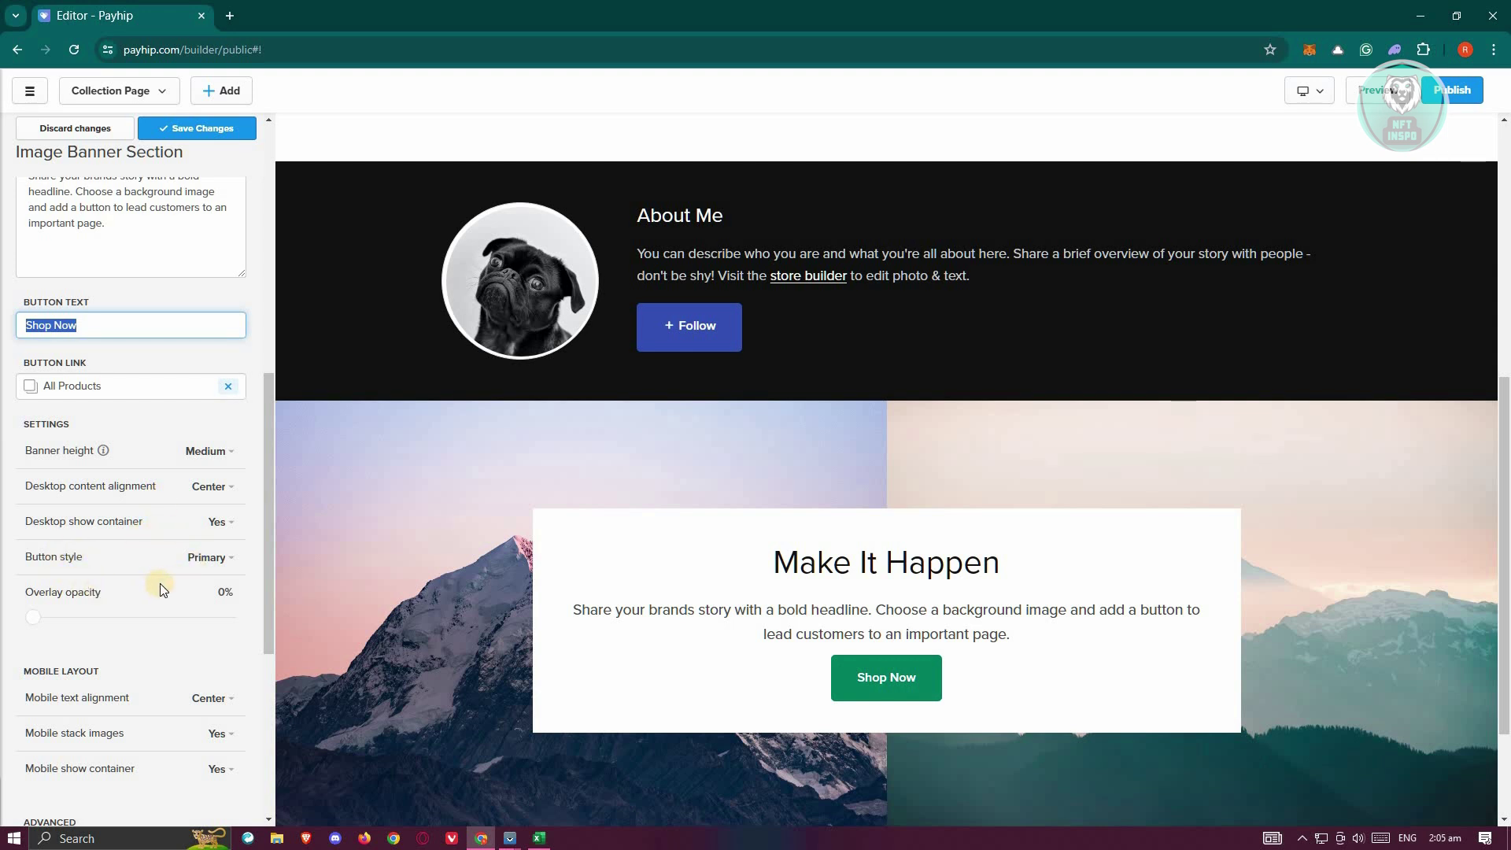
scroll(159, 583, down, 5)
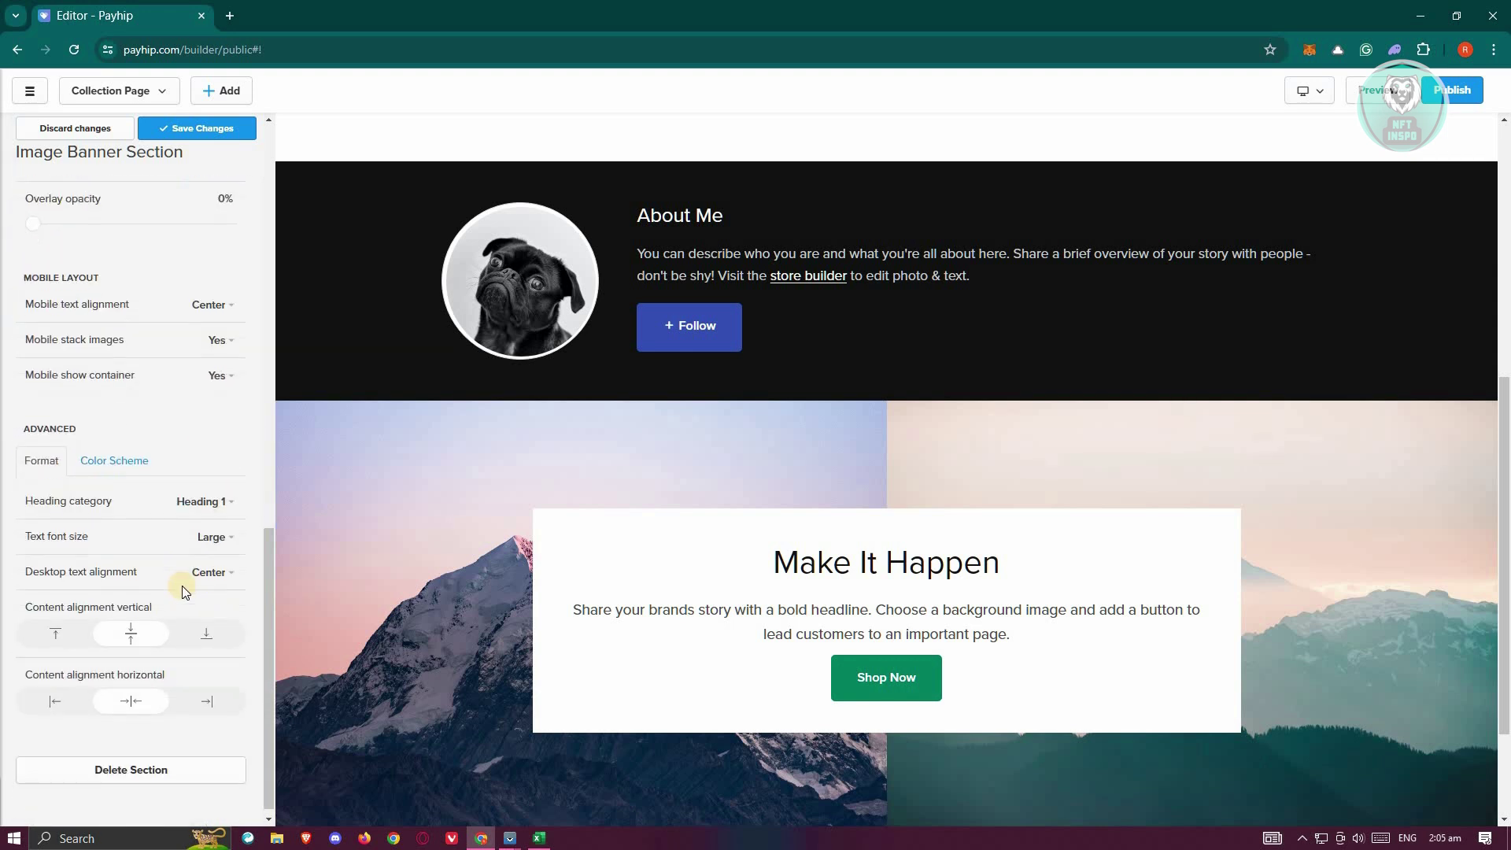
scroll(196, 543, down, 1)
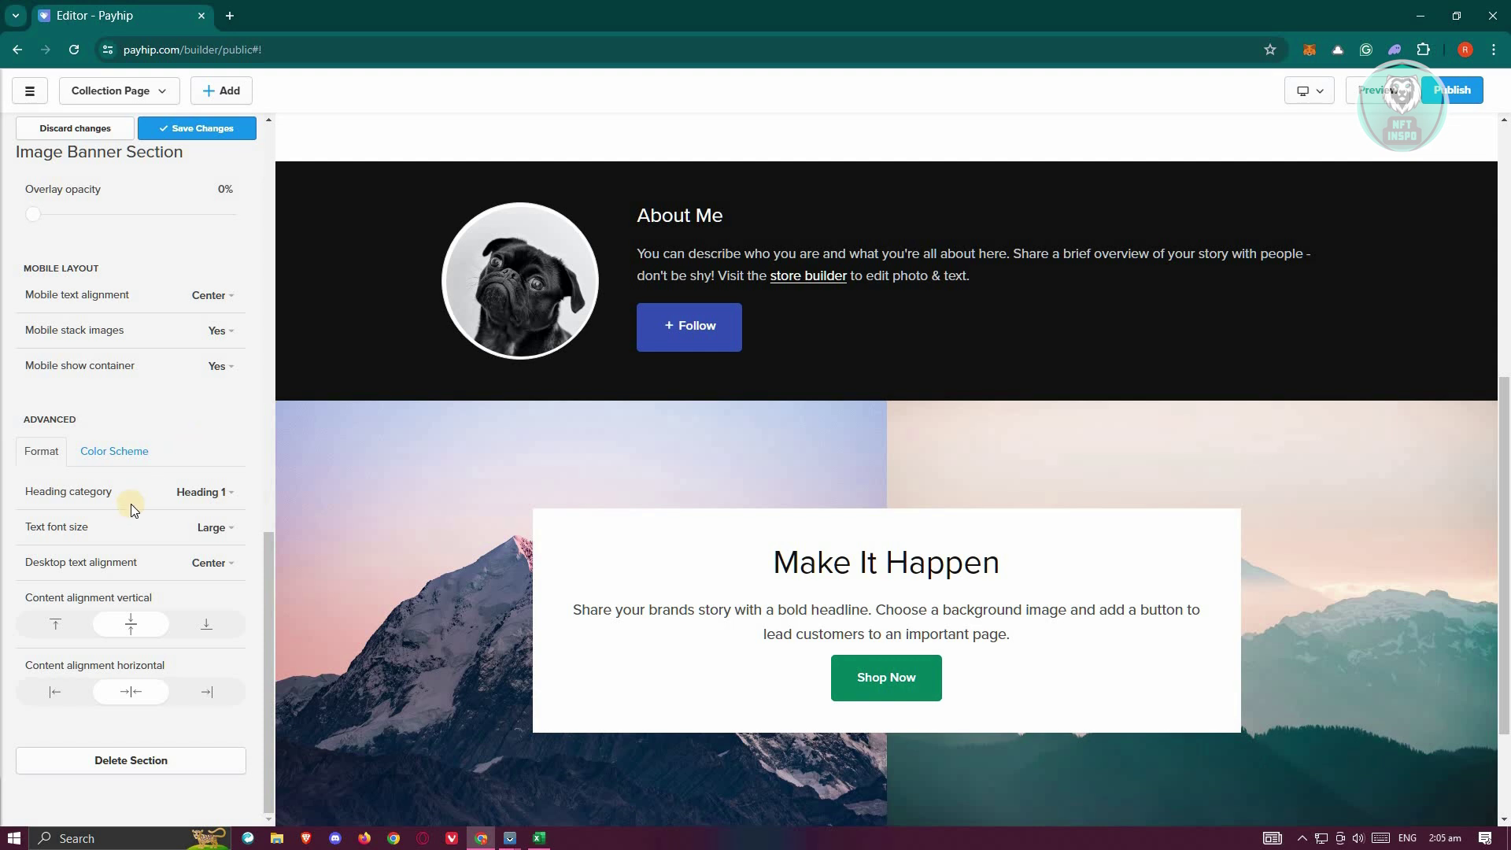
scroll(131, 504, up, 4)
scroll(244, 189, up, 3)
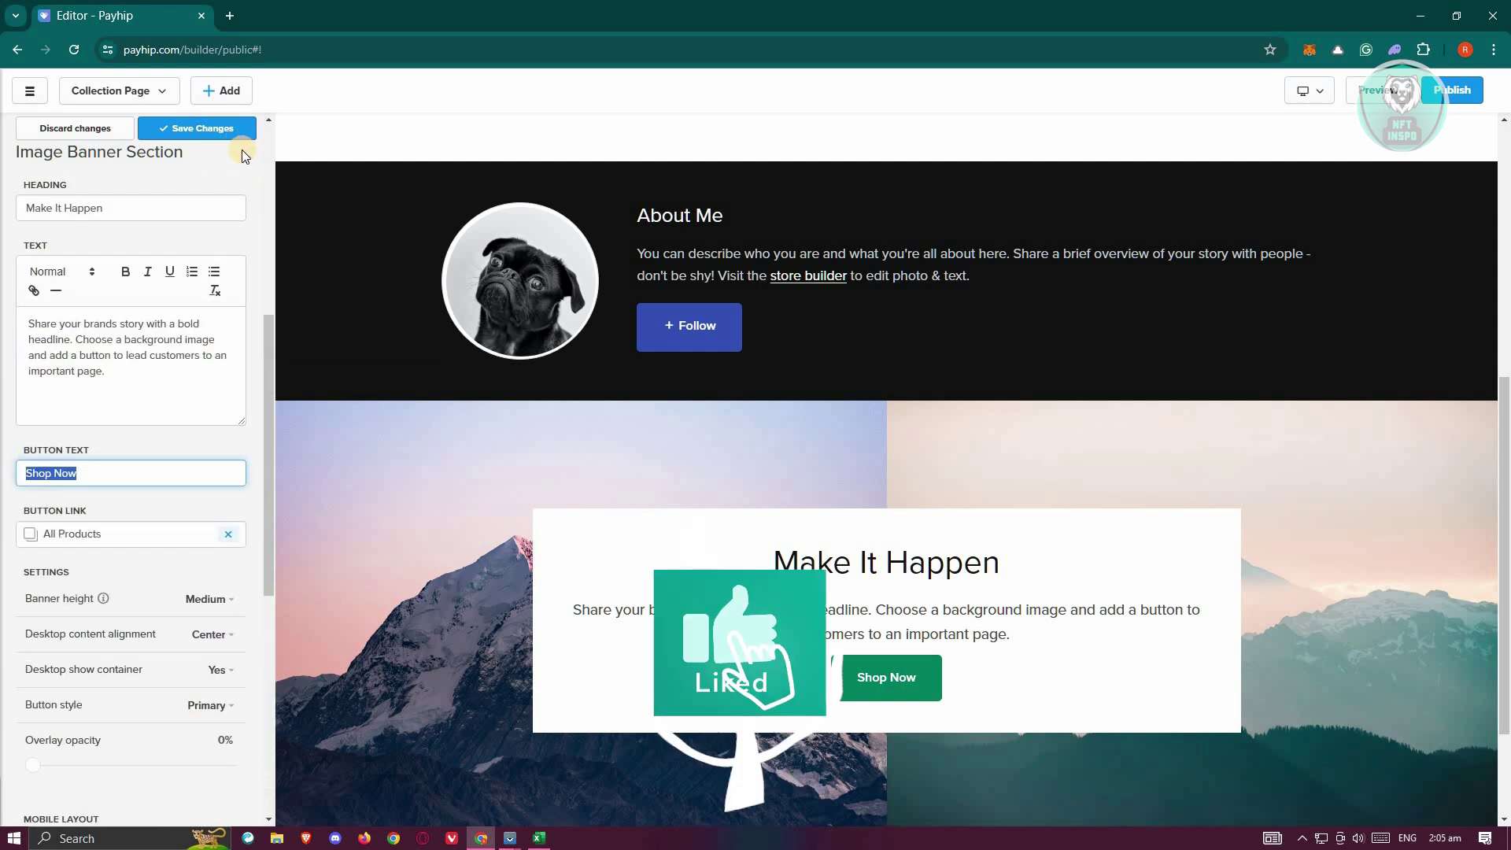
click(226, 139)
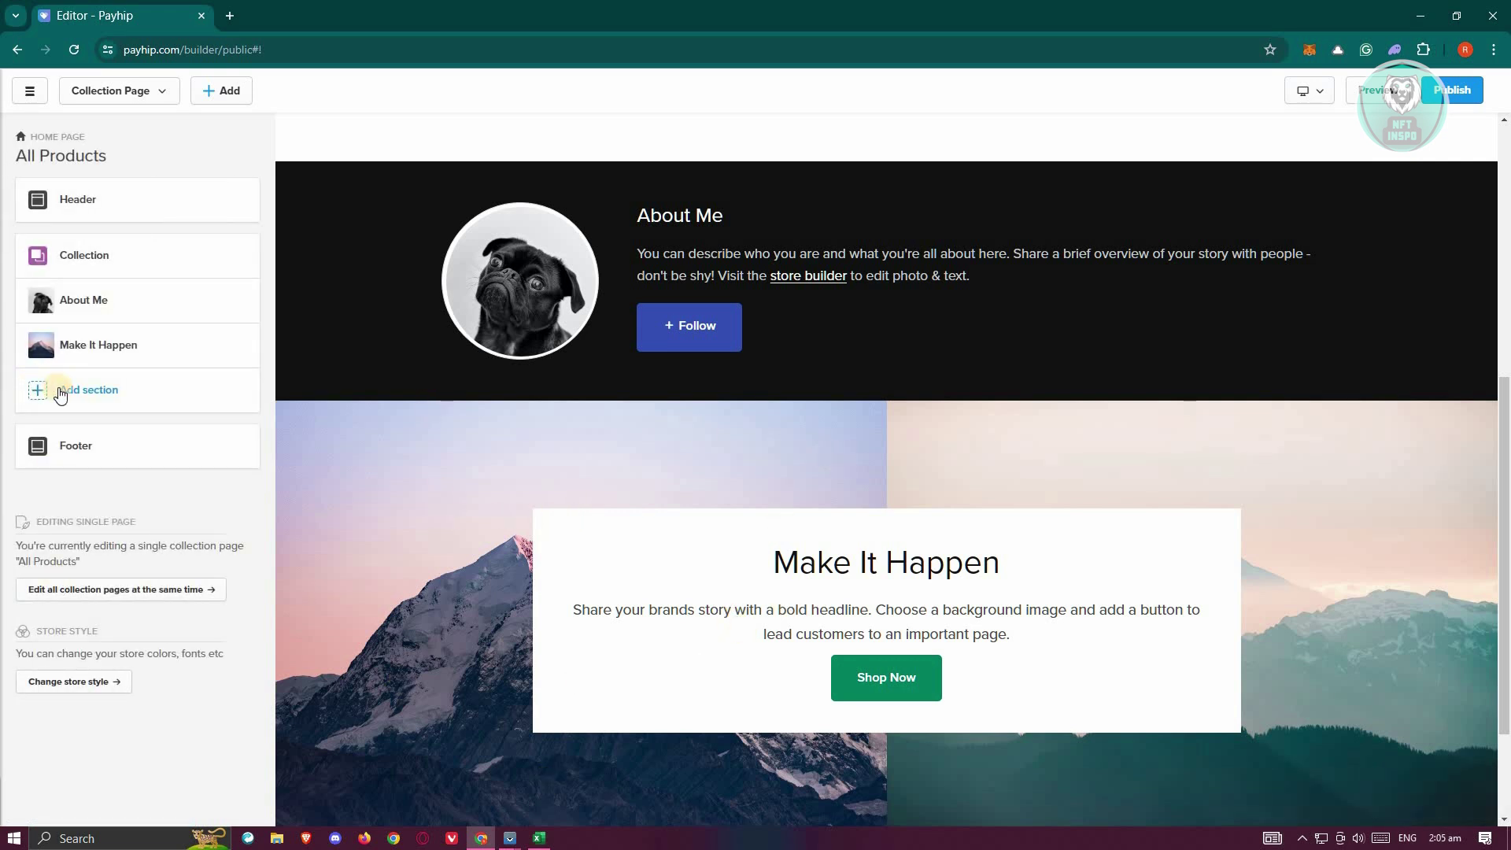
Drag the Make It Happen banner to the top of the section list, above Collection
mouse_move(91, 341)
drag(41, 347, 34, 256)
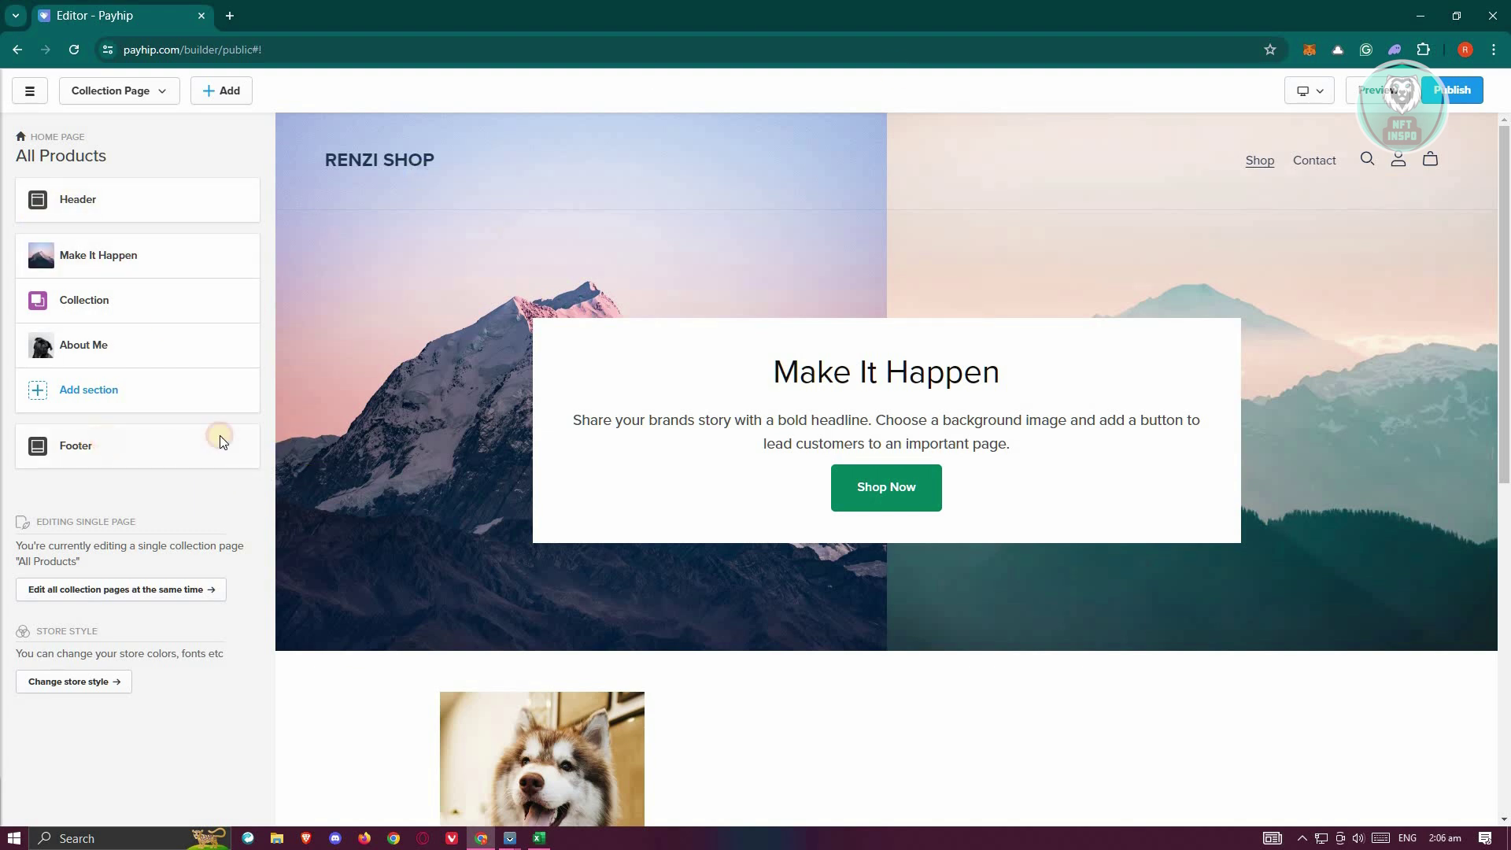
Lower the footer's custom section height to 18, keeping Powered by Payhip on Yes, and save
click(140, 300)
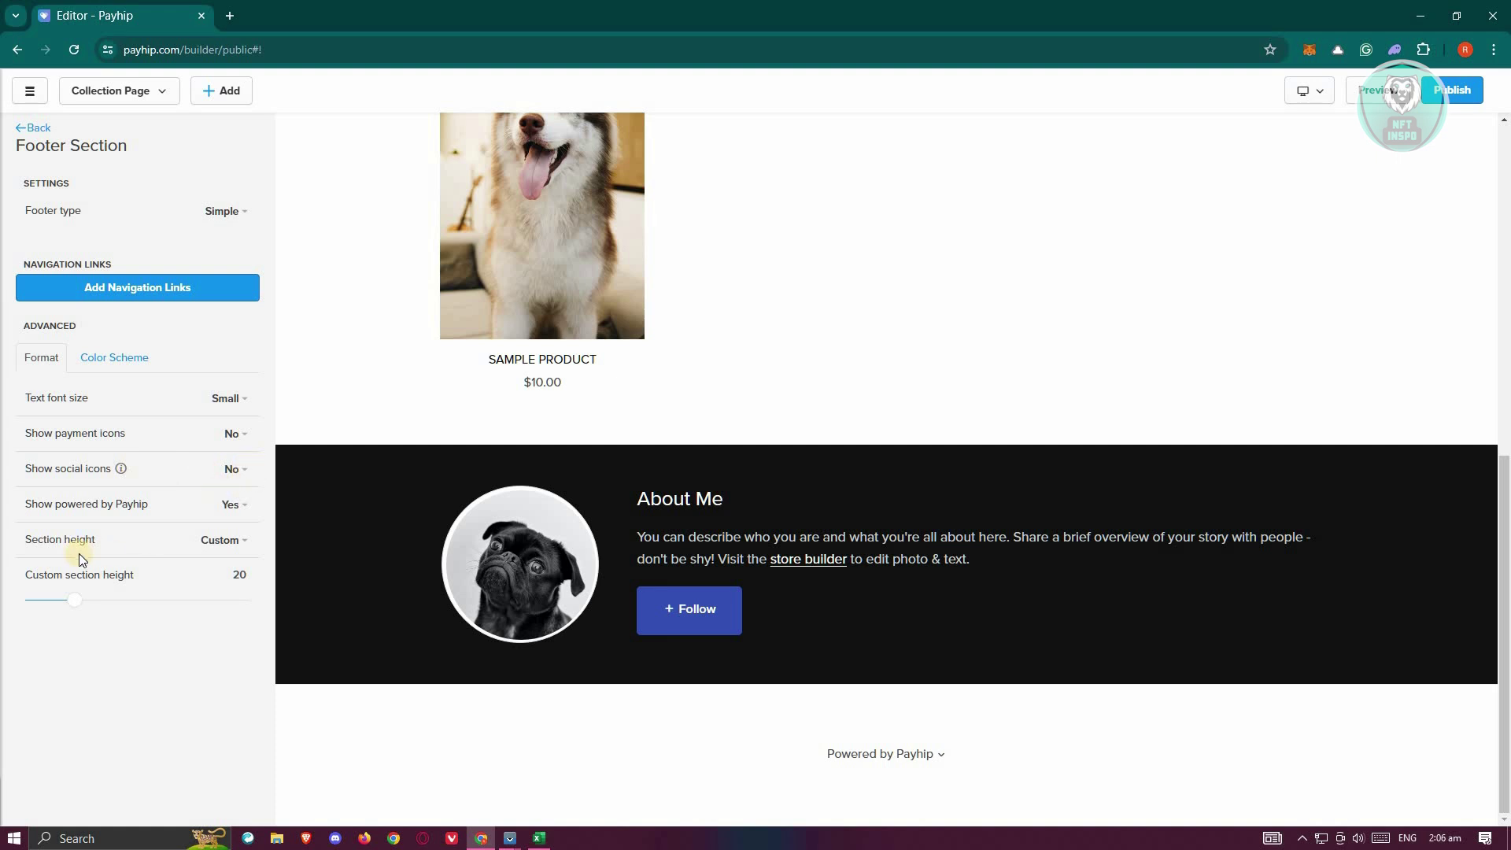
click(226, 513)
key(Escape)
click(245, 551)
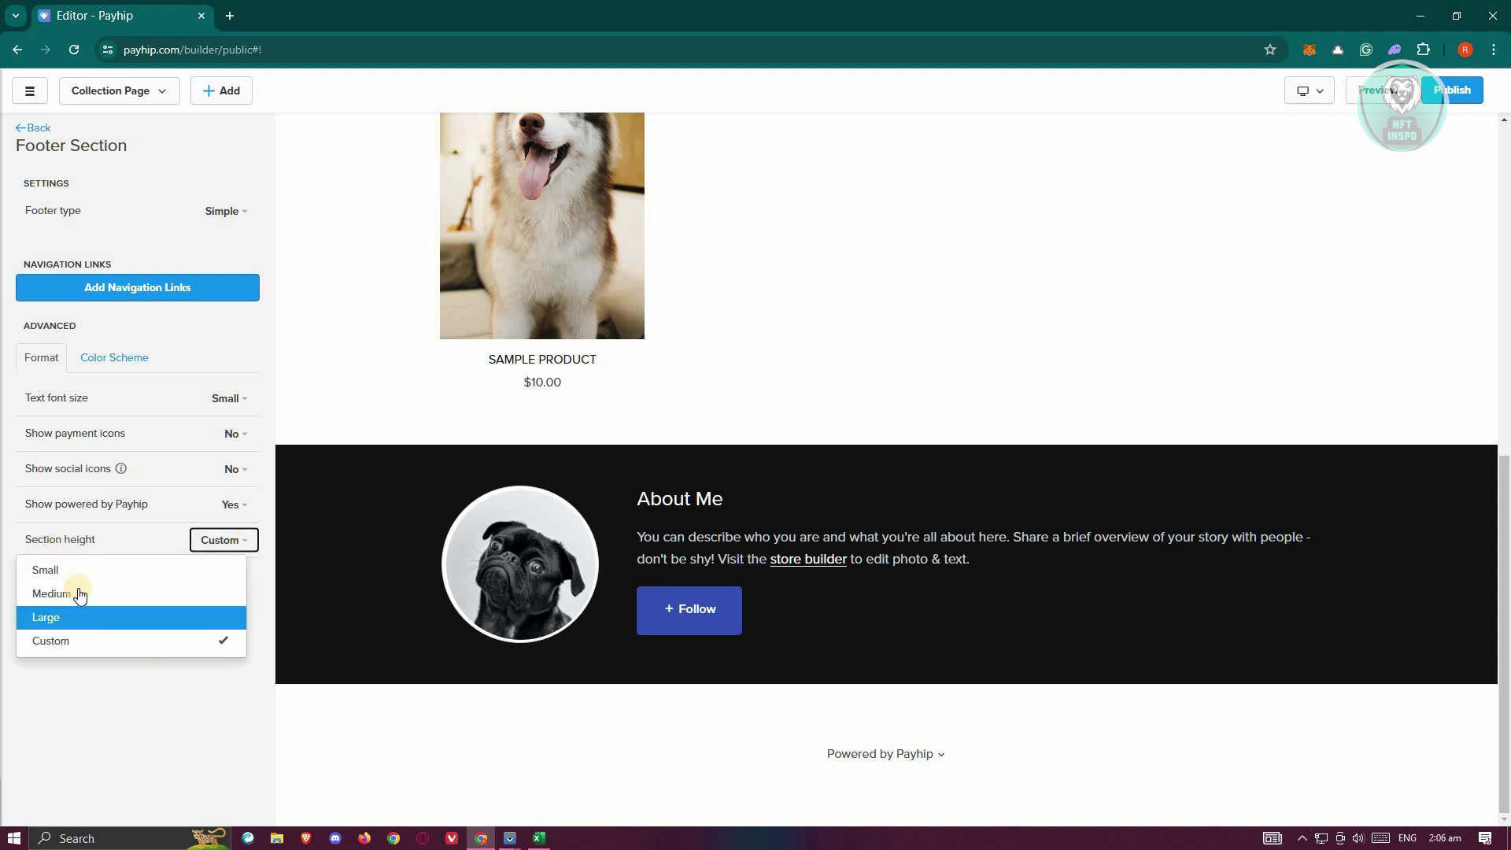
key(Escape)
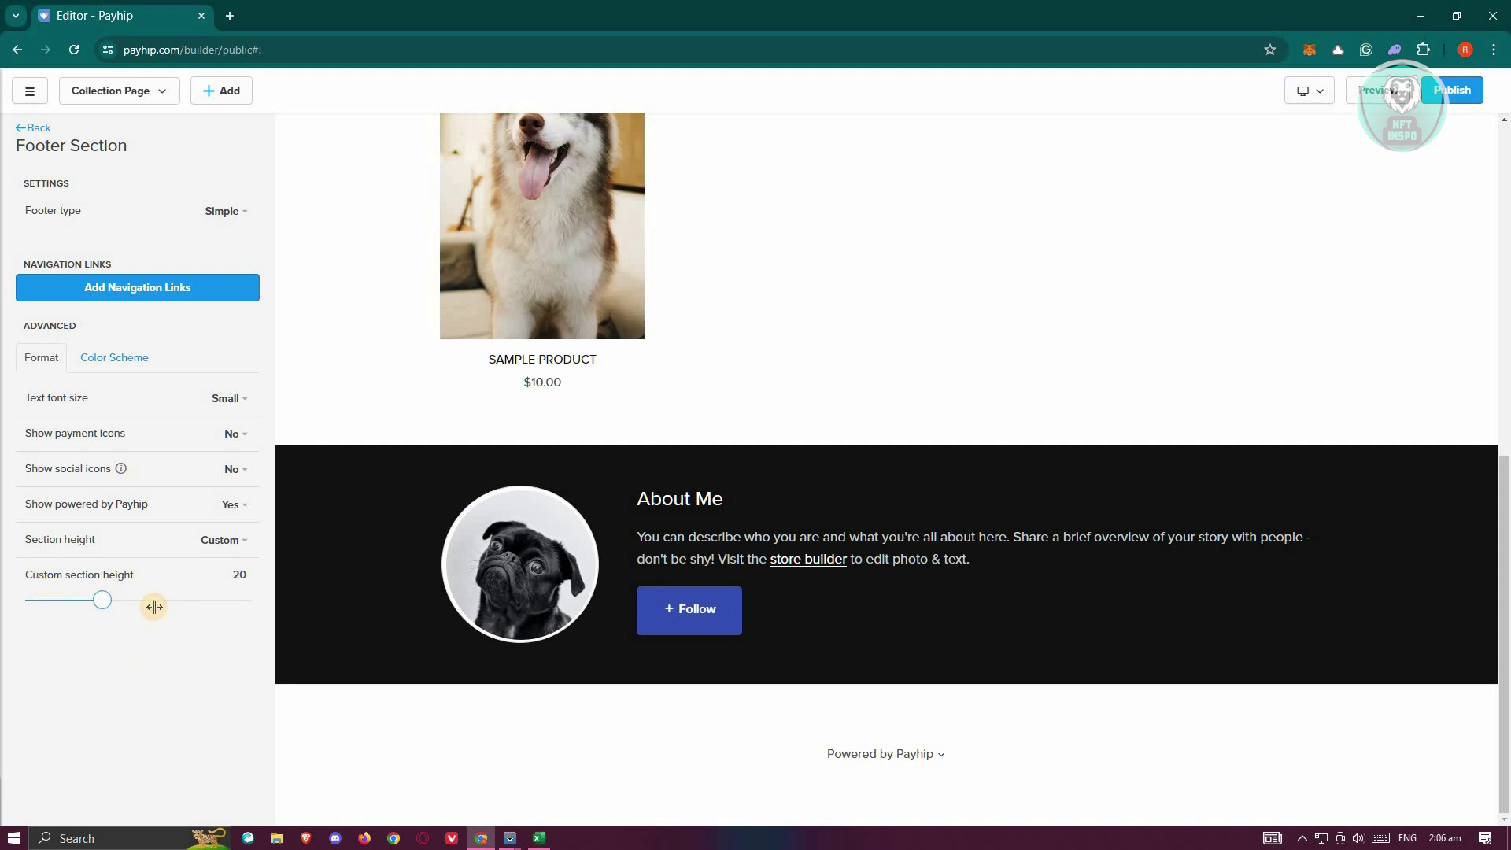
drag(154, 606, 71, 610)
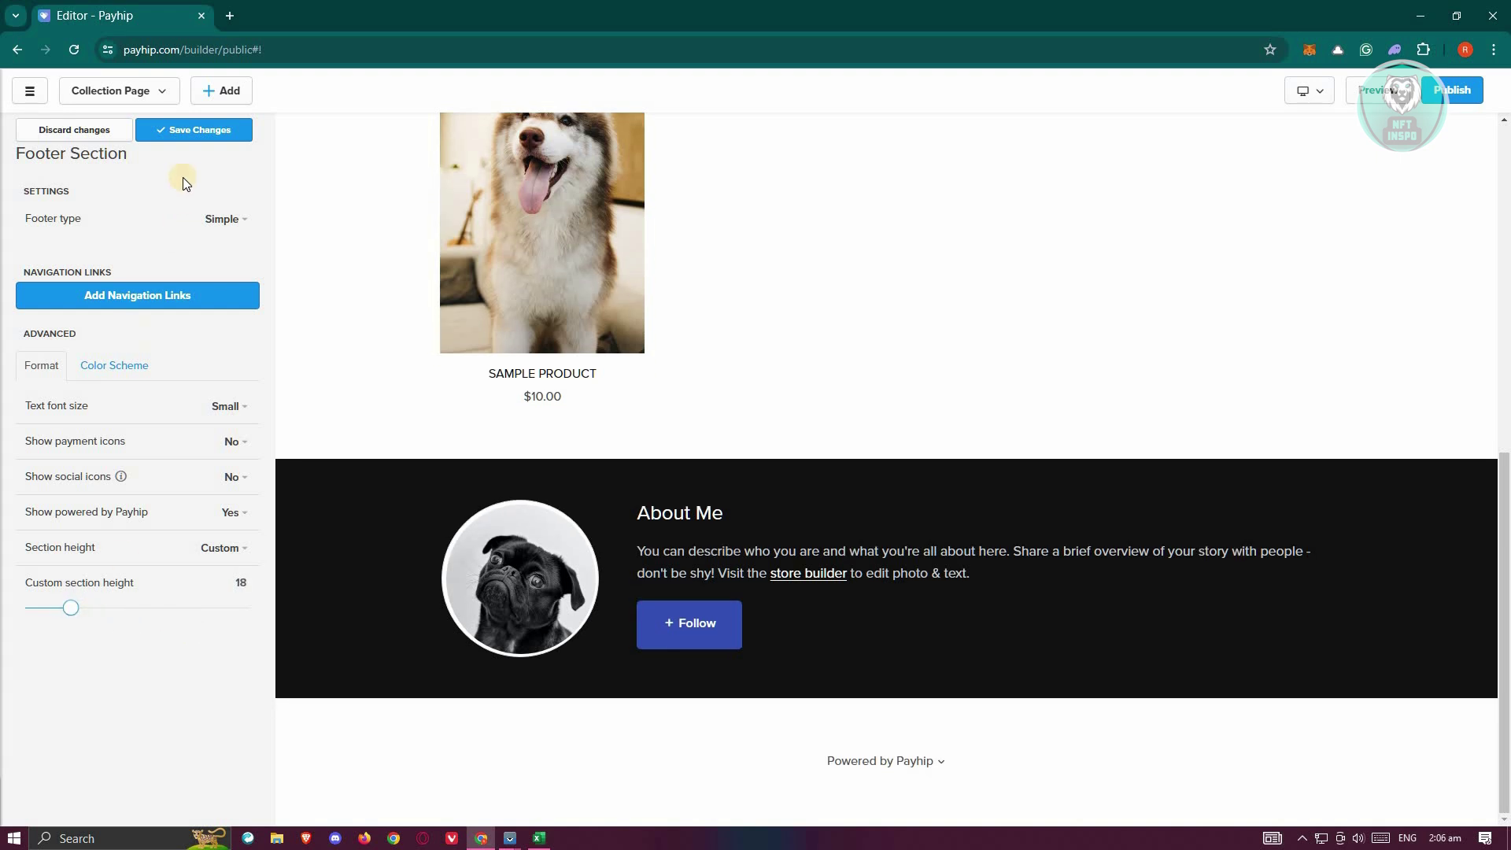
click(203, 130)
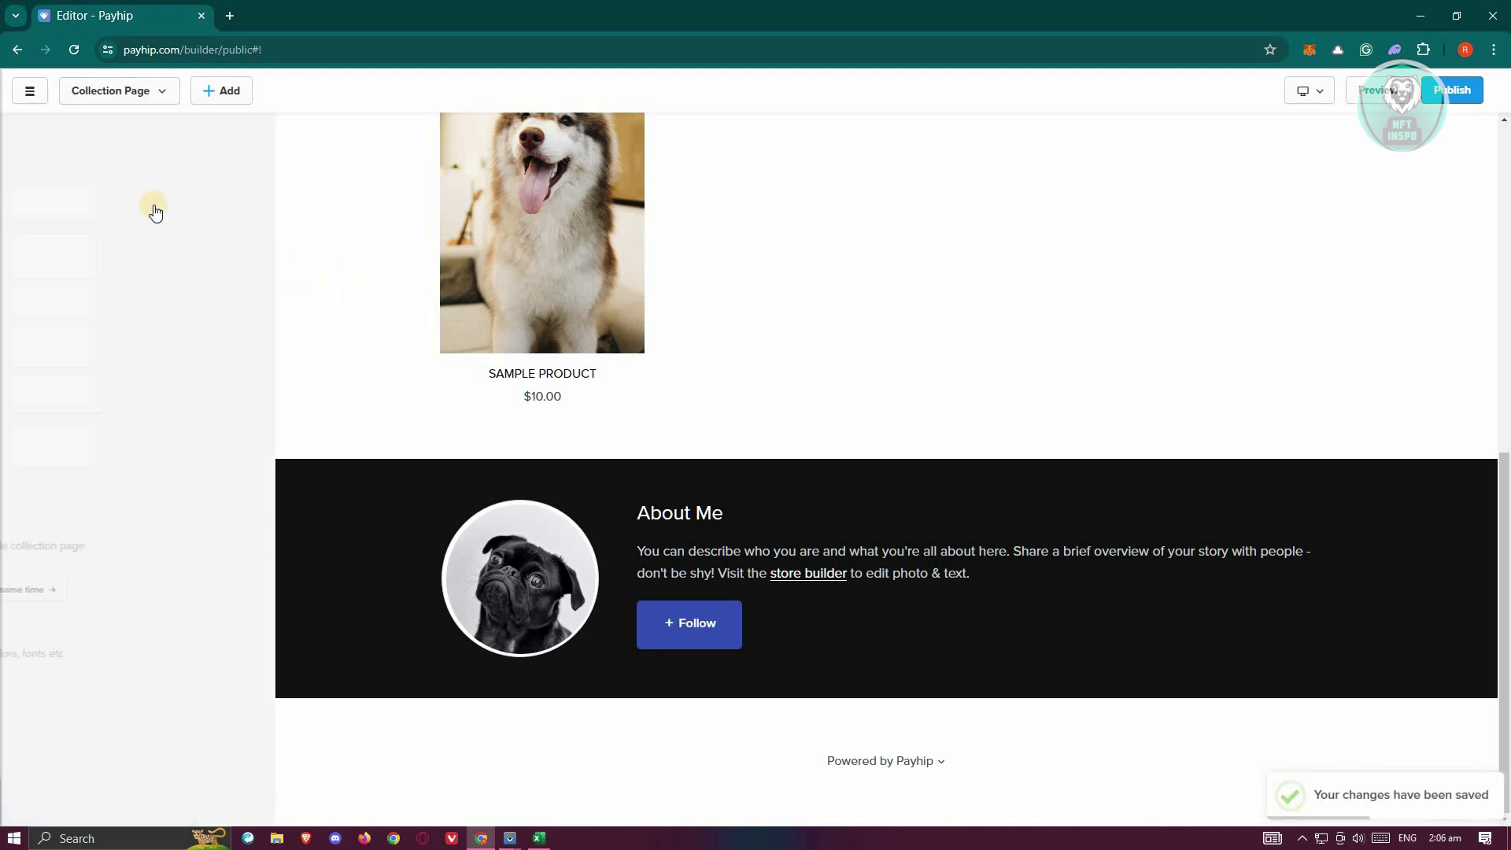
Switch the editor to the Contact page, then to the SAMPLE PRODUCT page
click(151, 92)
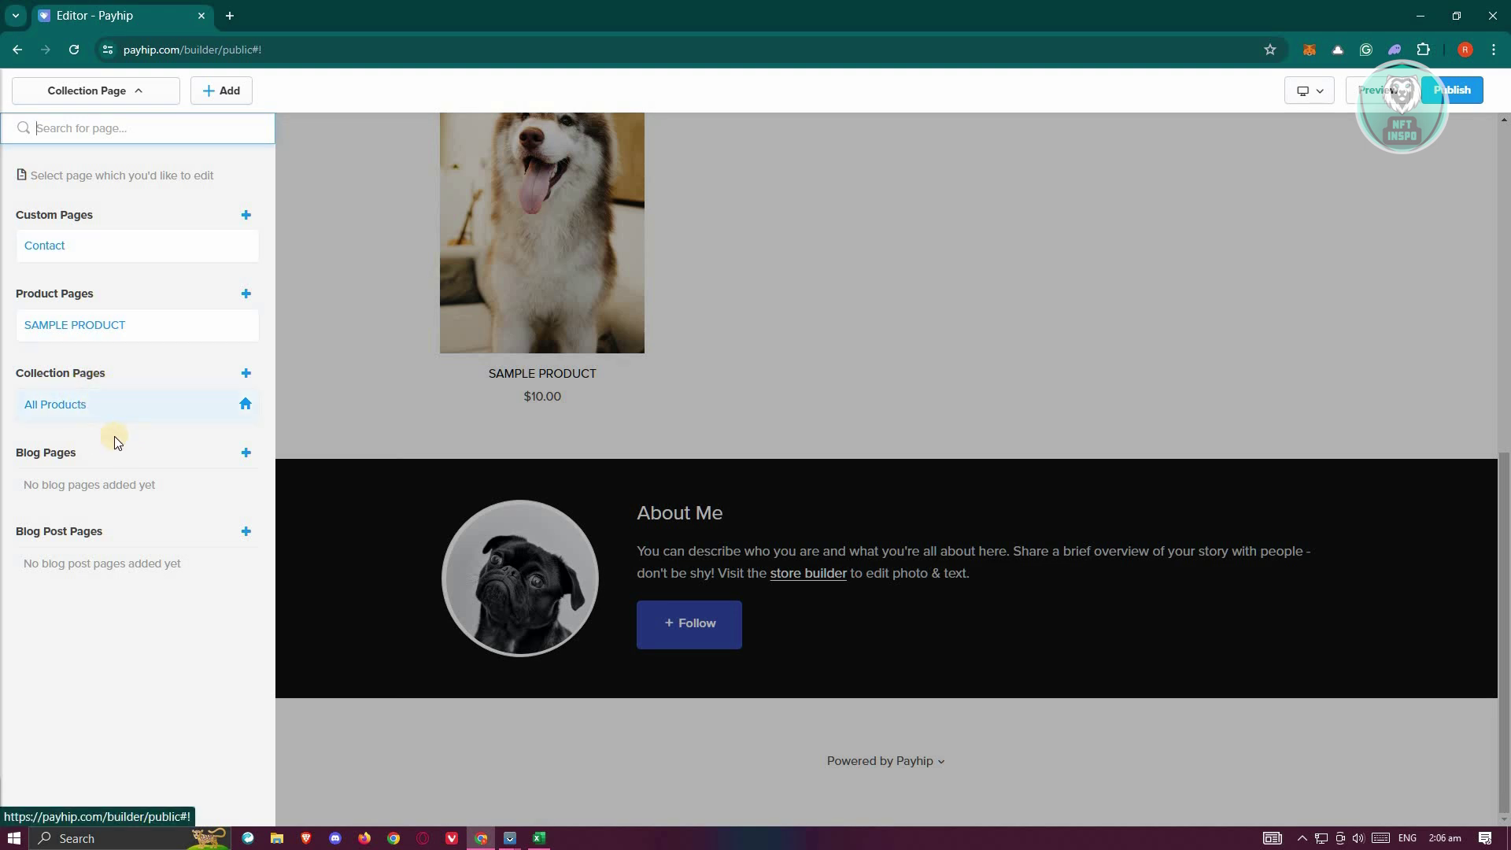
click(114, 253)
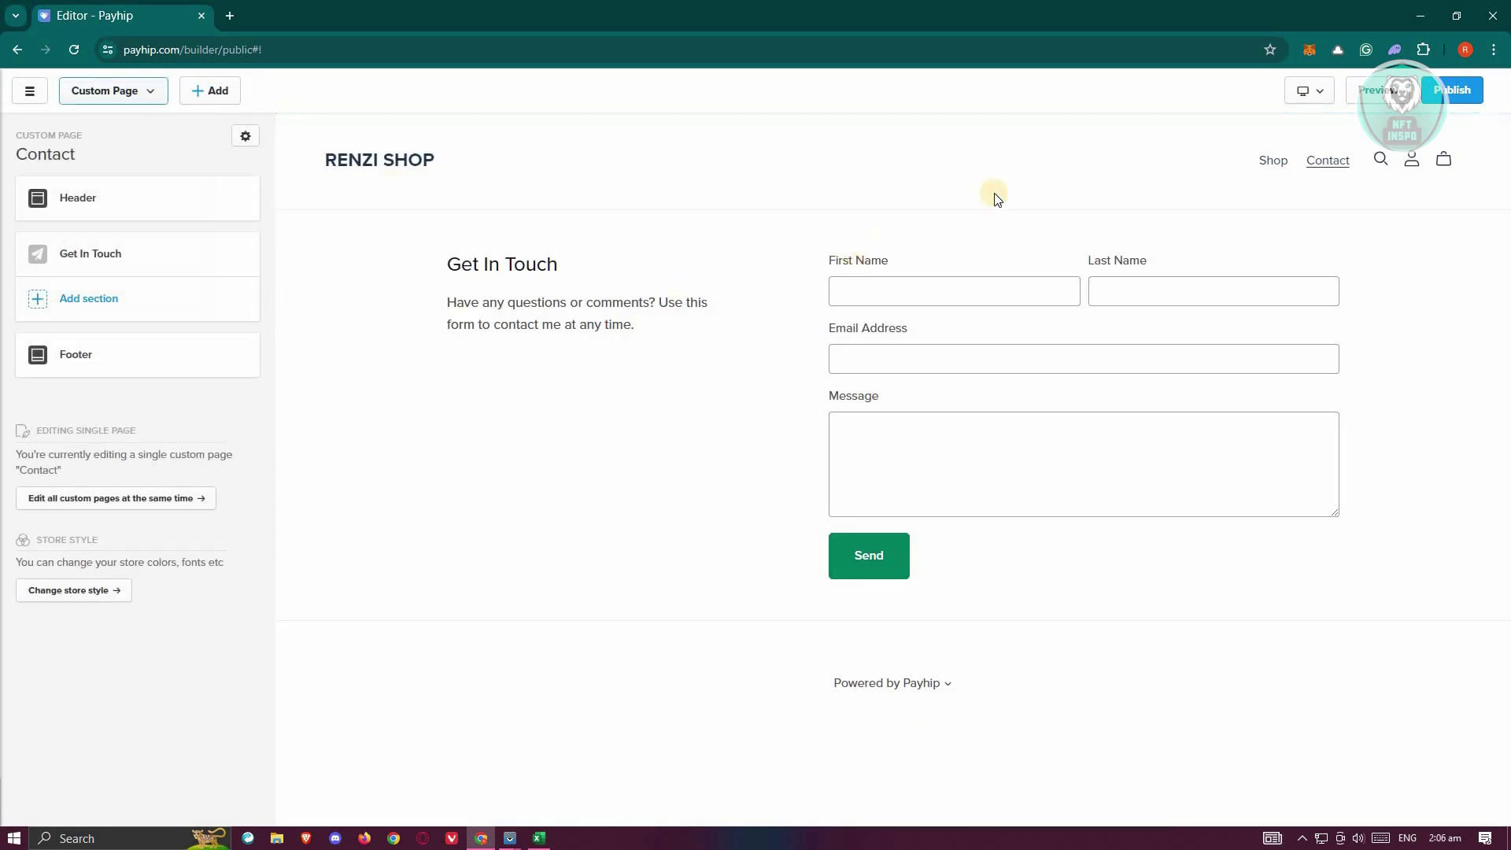
click(154, 96)
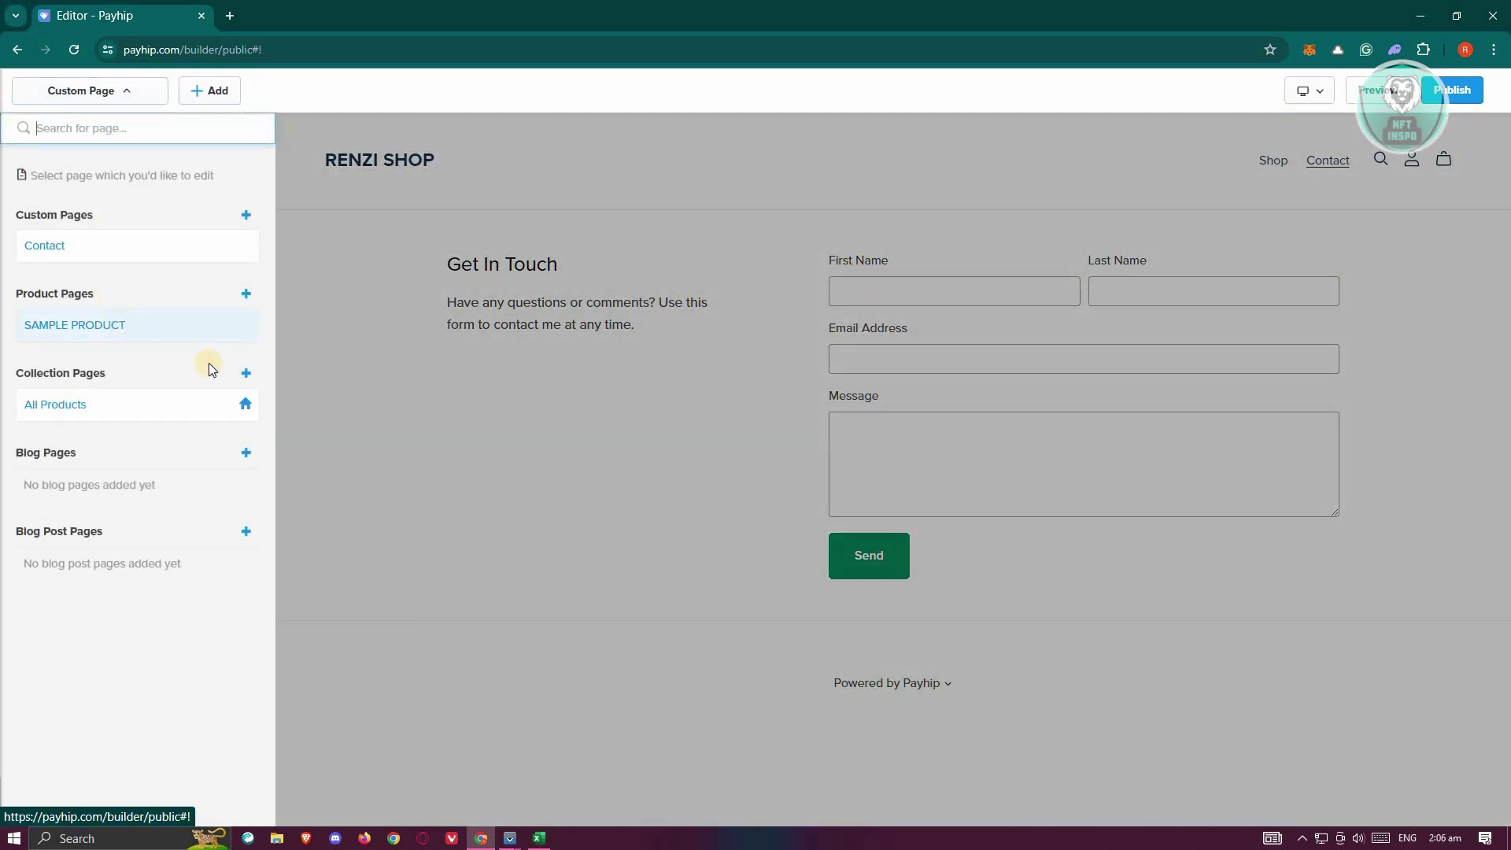
click(126, 325)
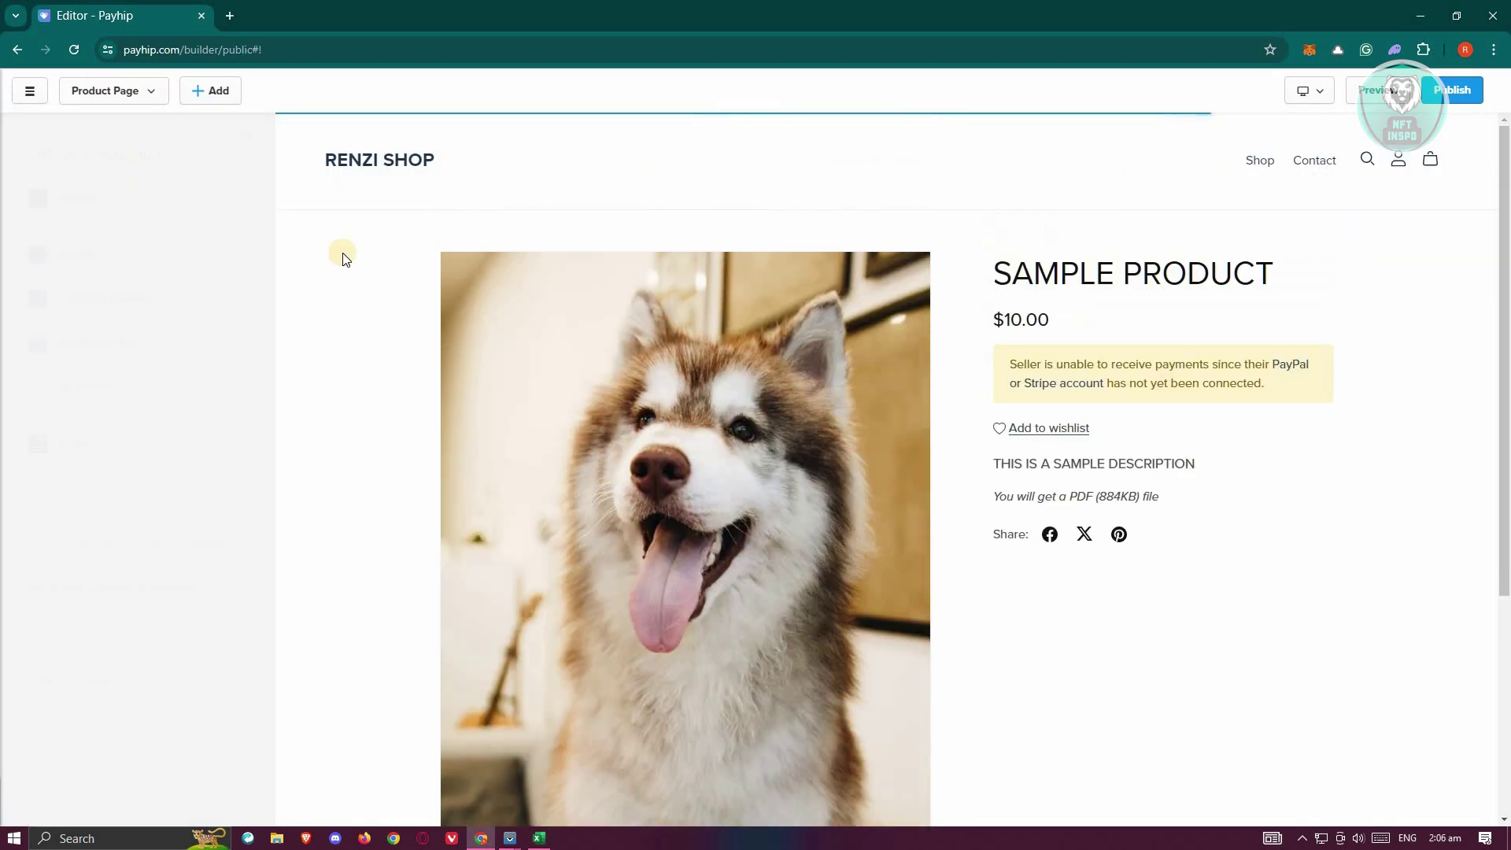
Start a new custom page, cancel it, and return to the SAMPLE PRODUCT sections
click(152, 96)
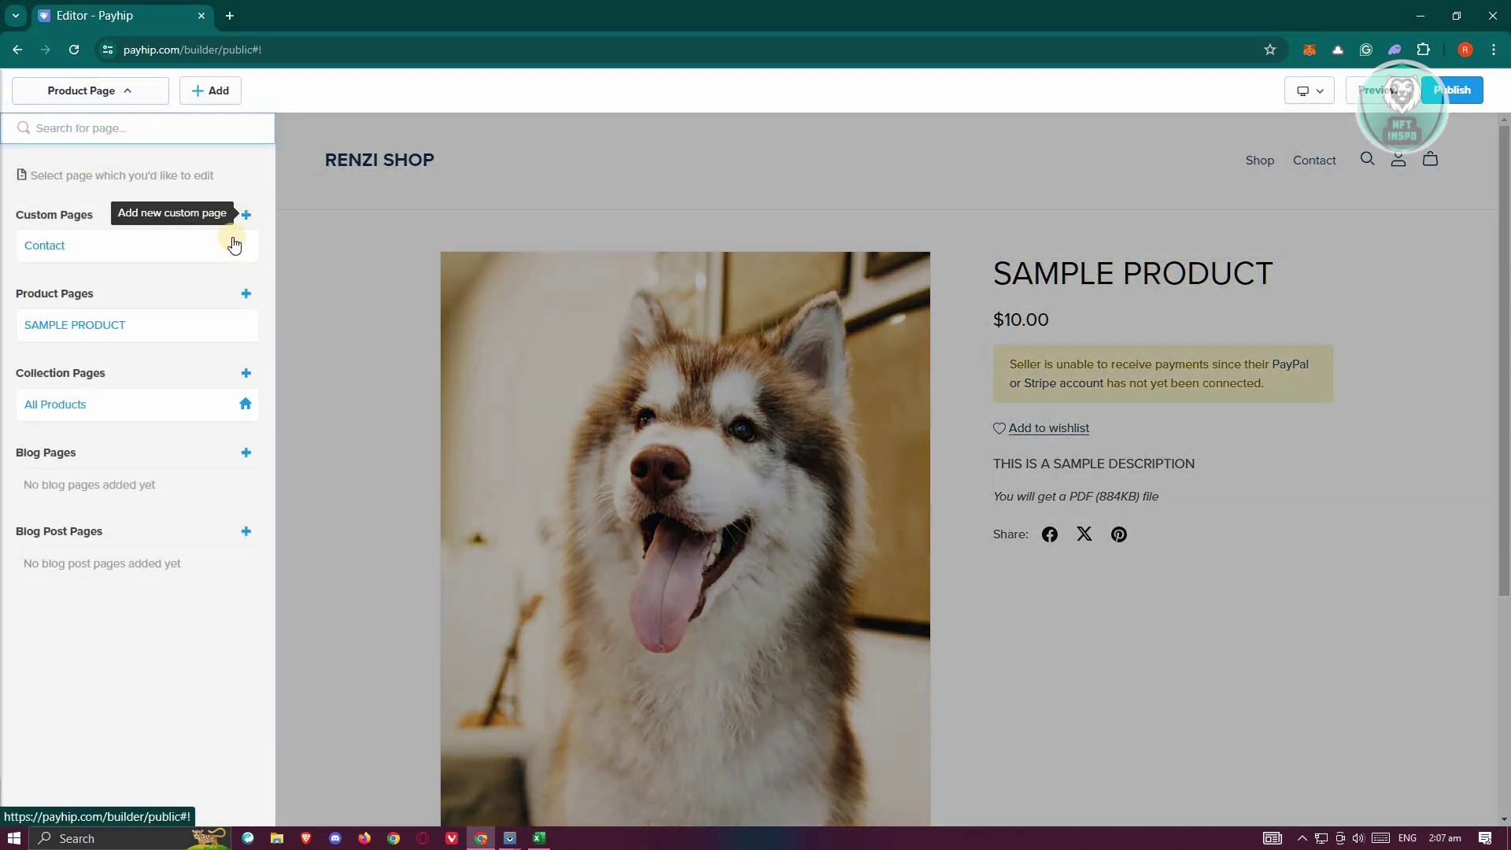
click(245, 214)
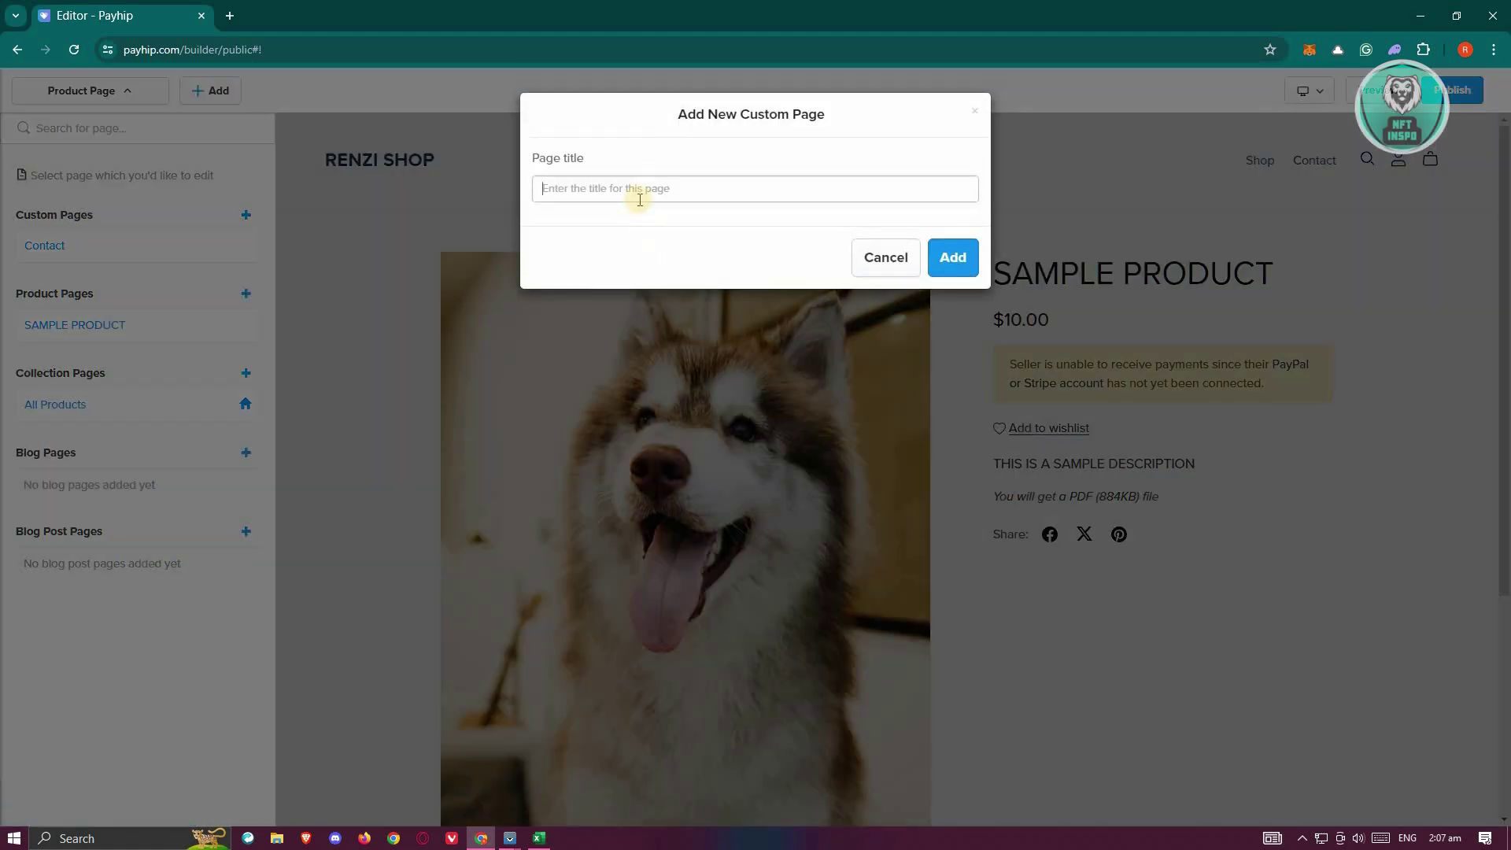
click(875, 260)
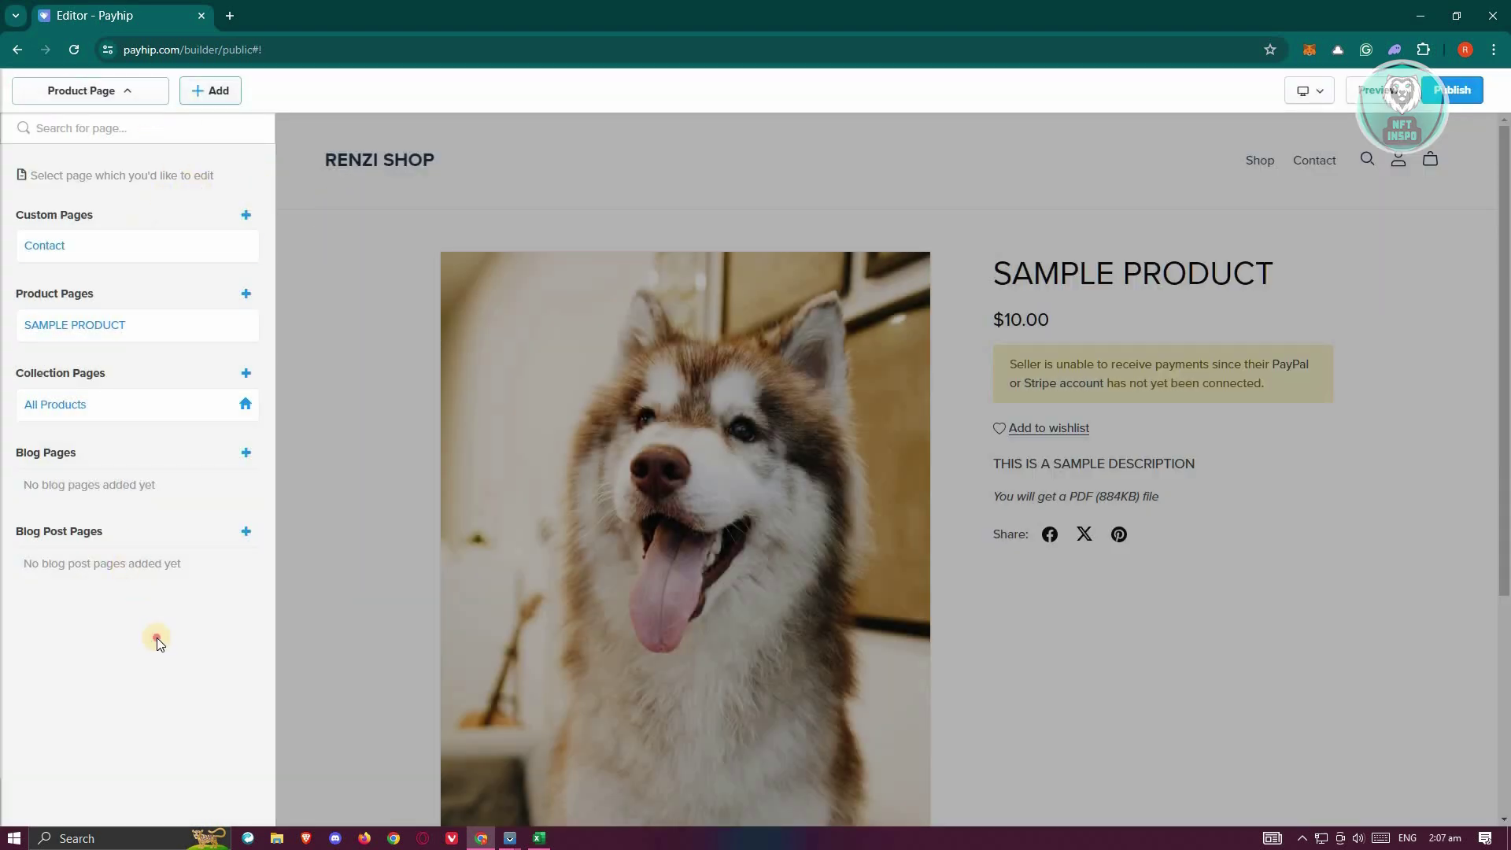
click(94, 325)
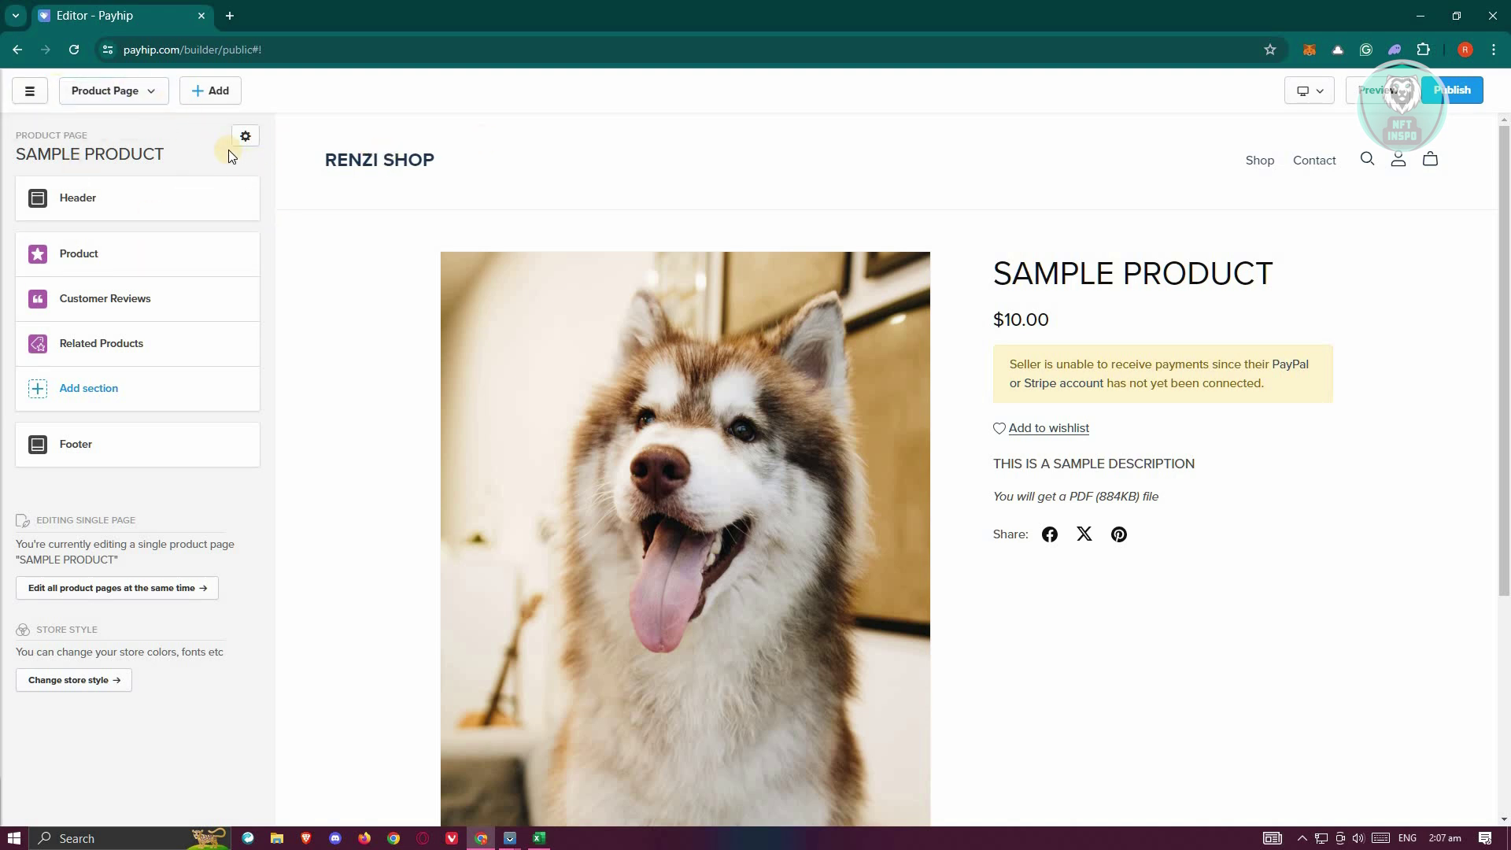
Return the editor to the All Products home page and open its Header section settings
click(244, 135)
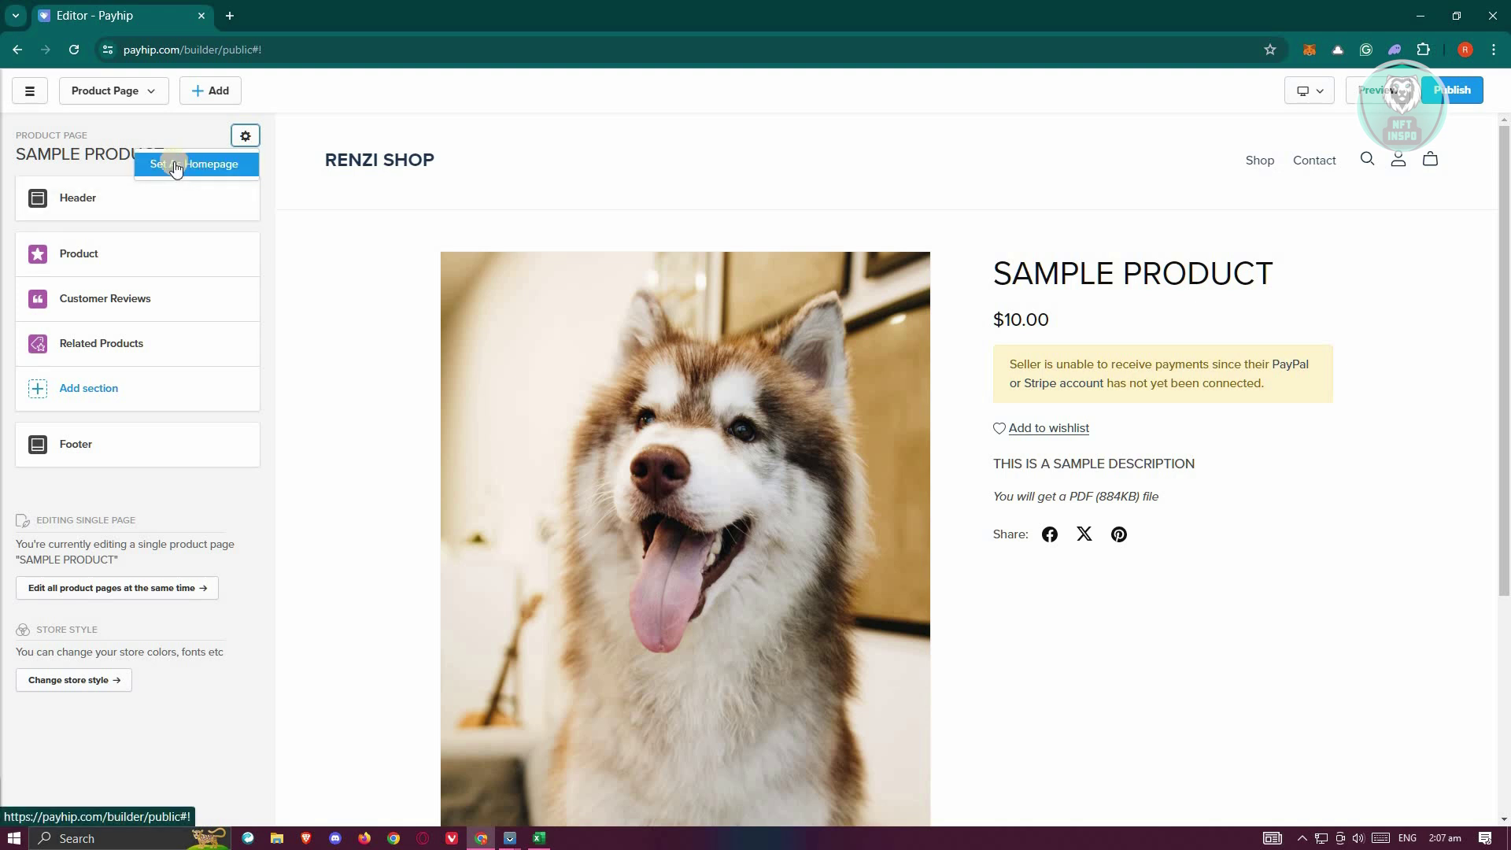
click(110, 90)
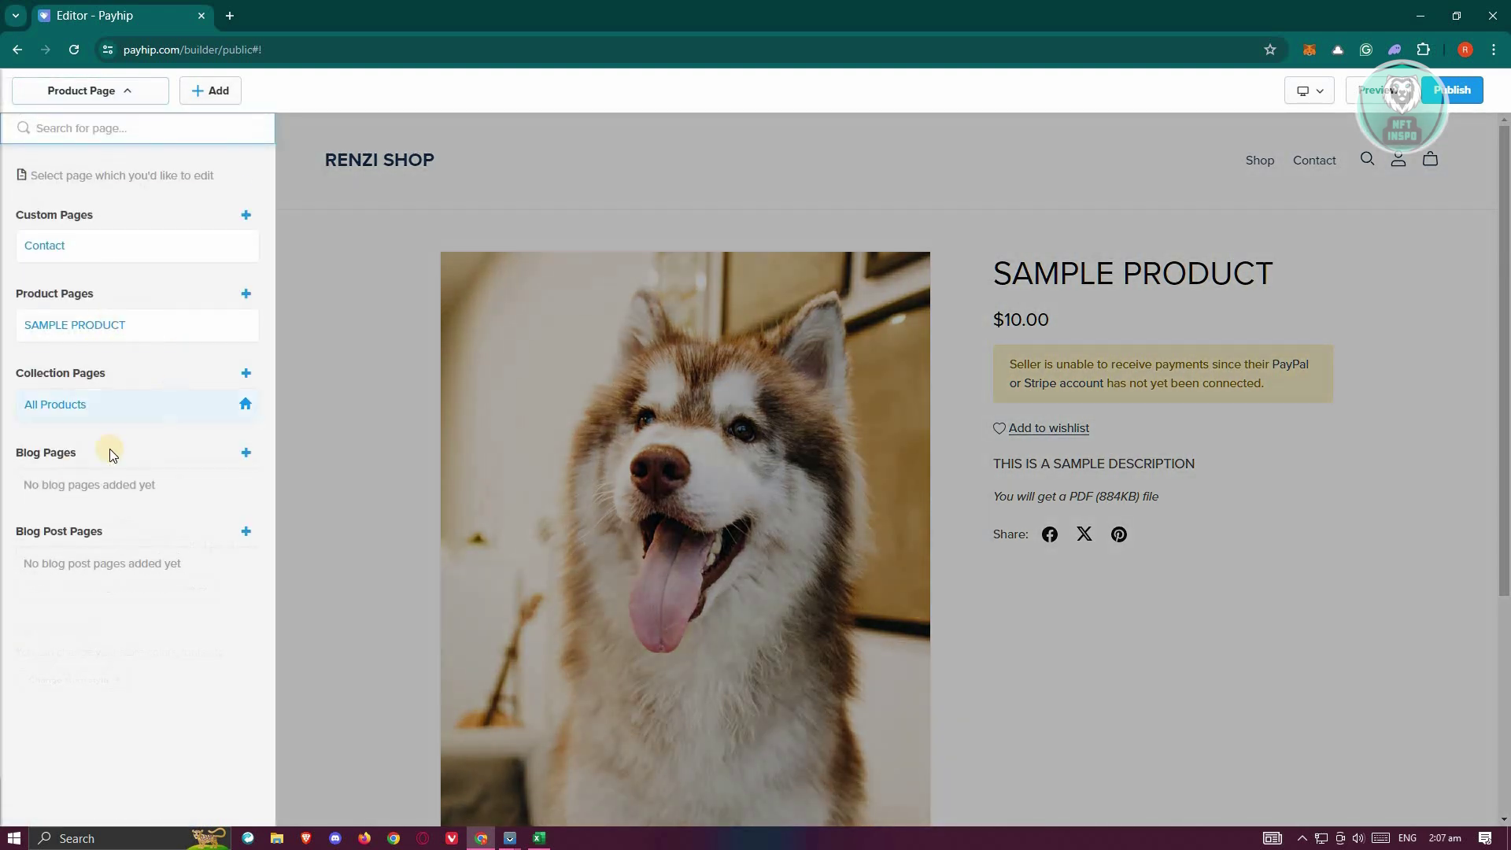
click(151, 419)
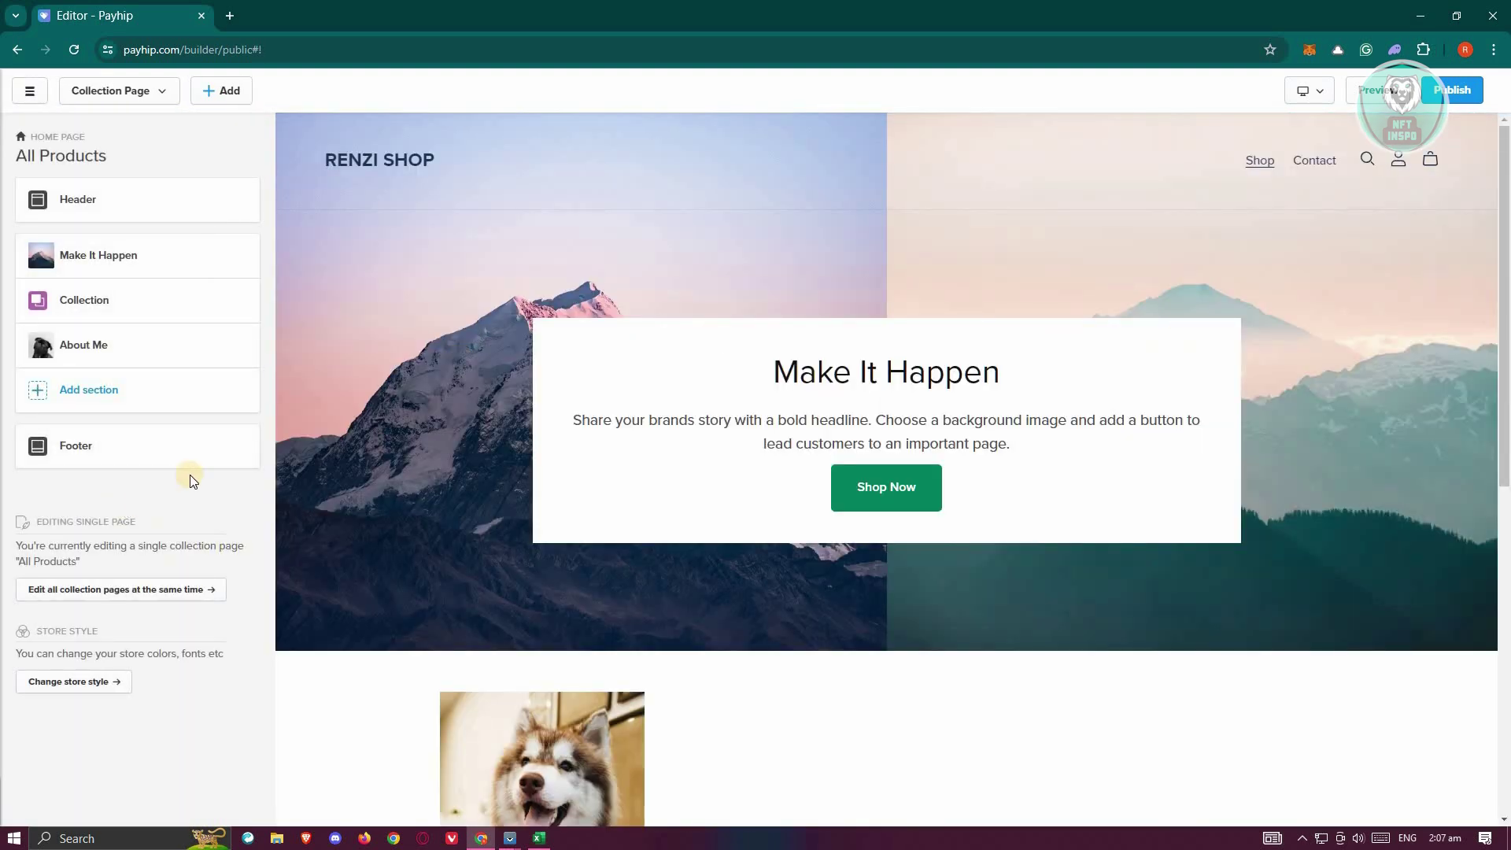
click(125, 206)
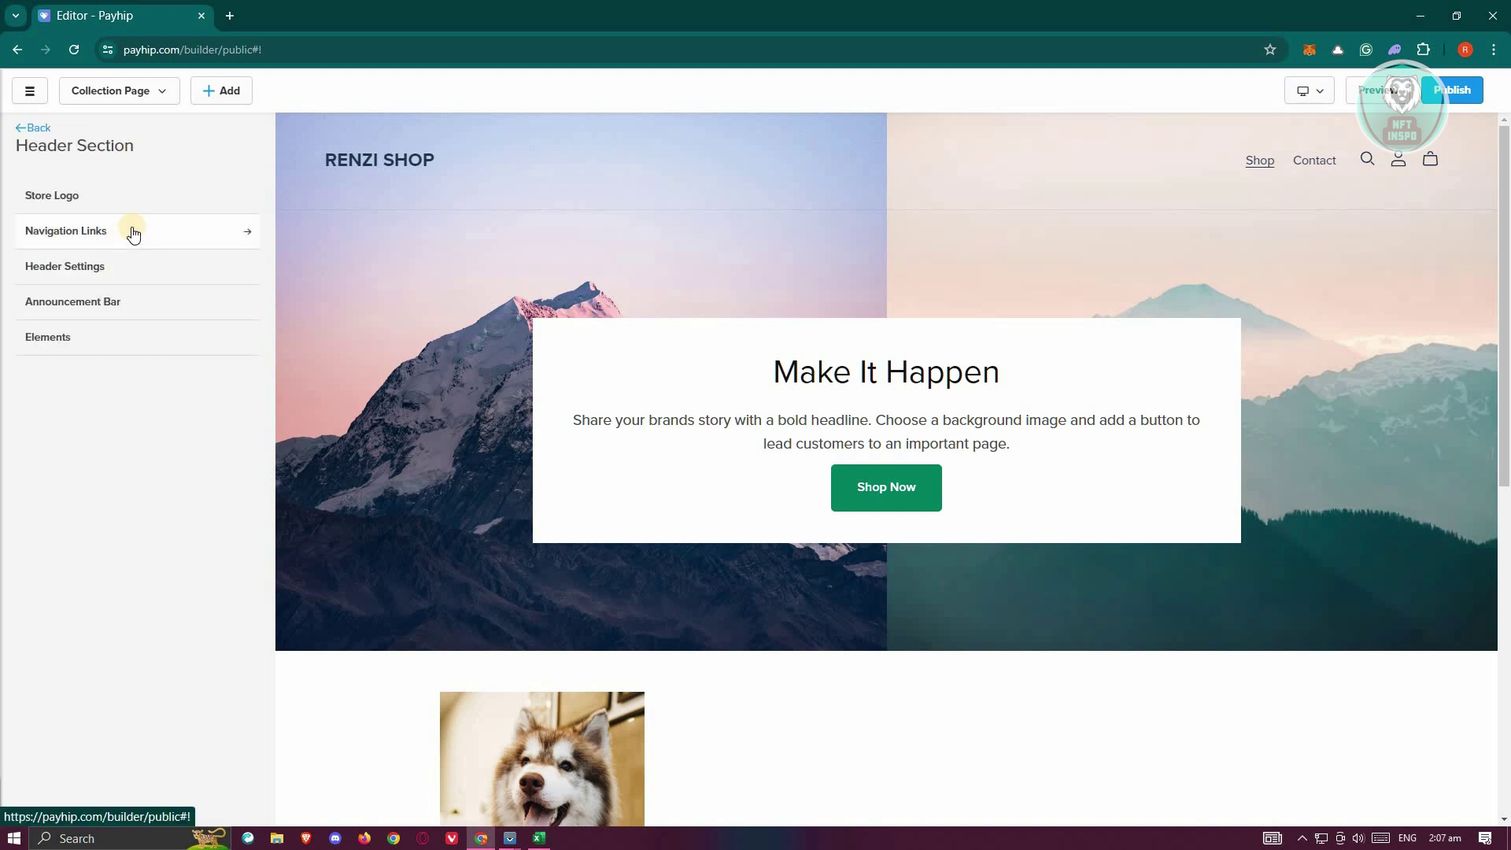
Set the header's Fixed position to Yes under Advanced Settings and save
click(64, 265)
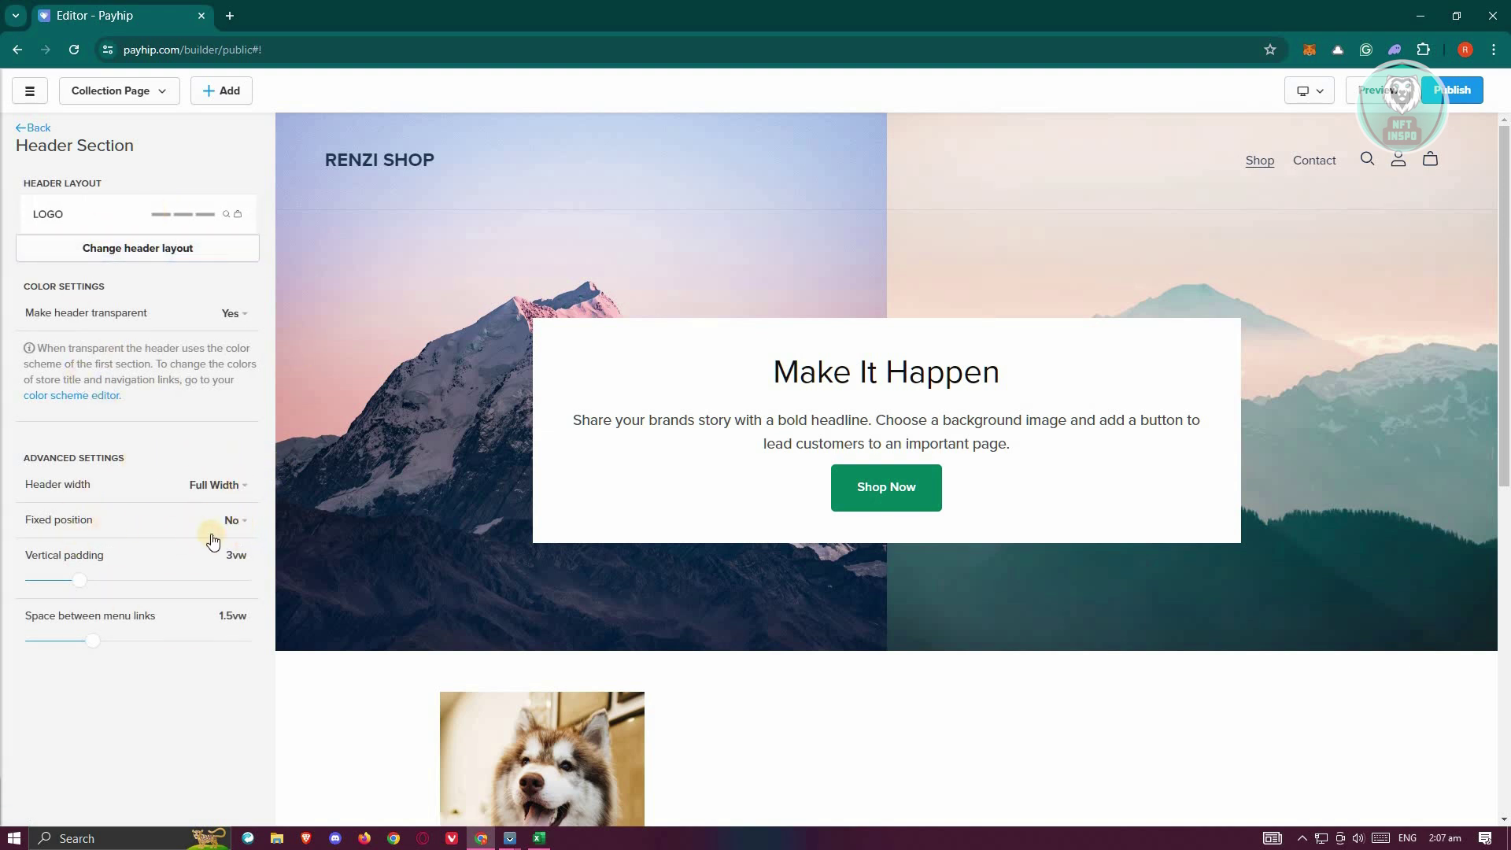
click(233, 521)
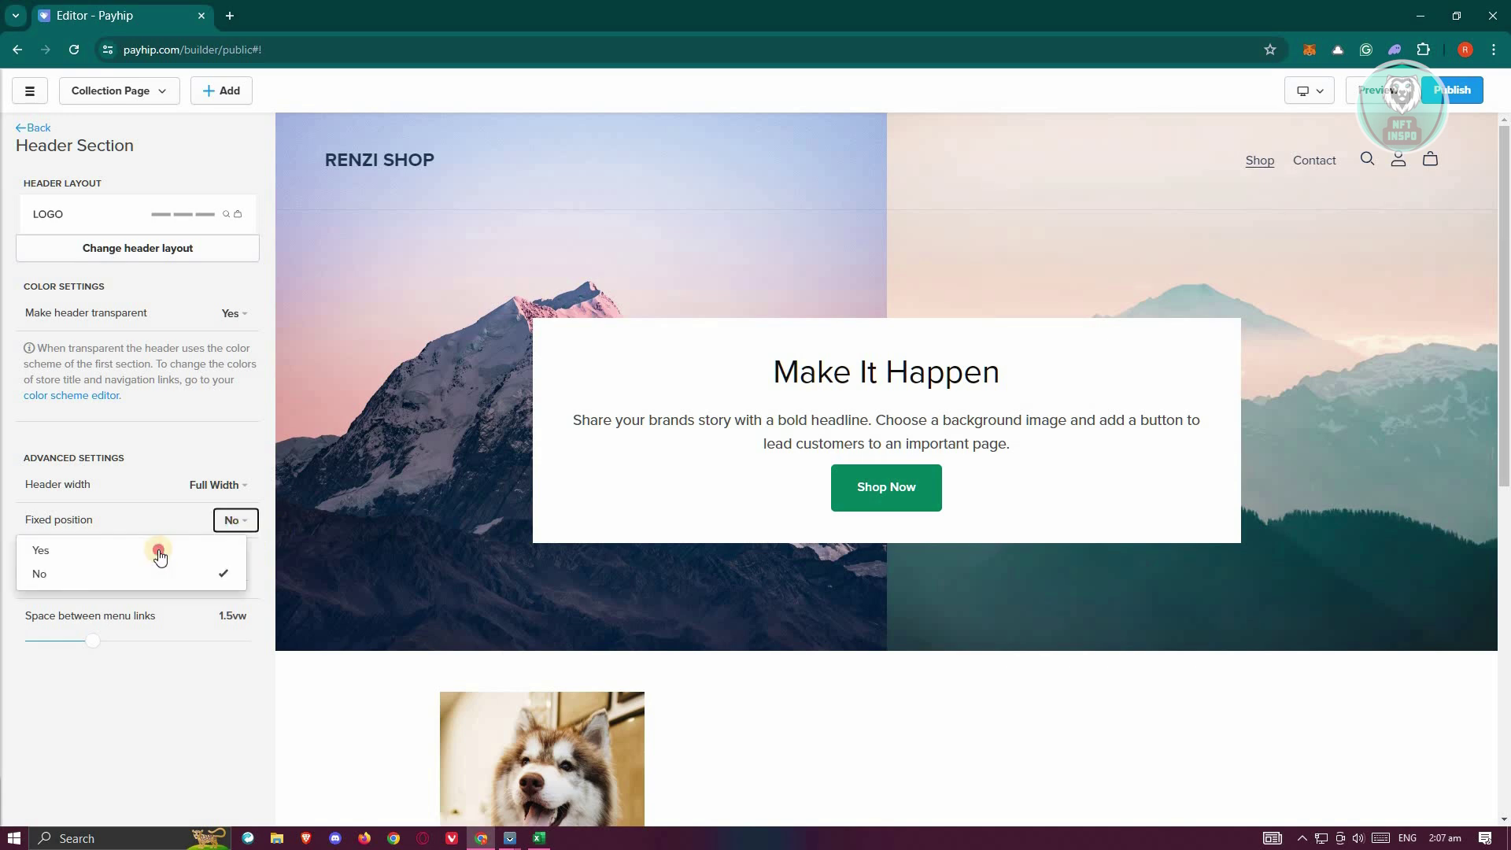
key(Down)
key(Return)
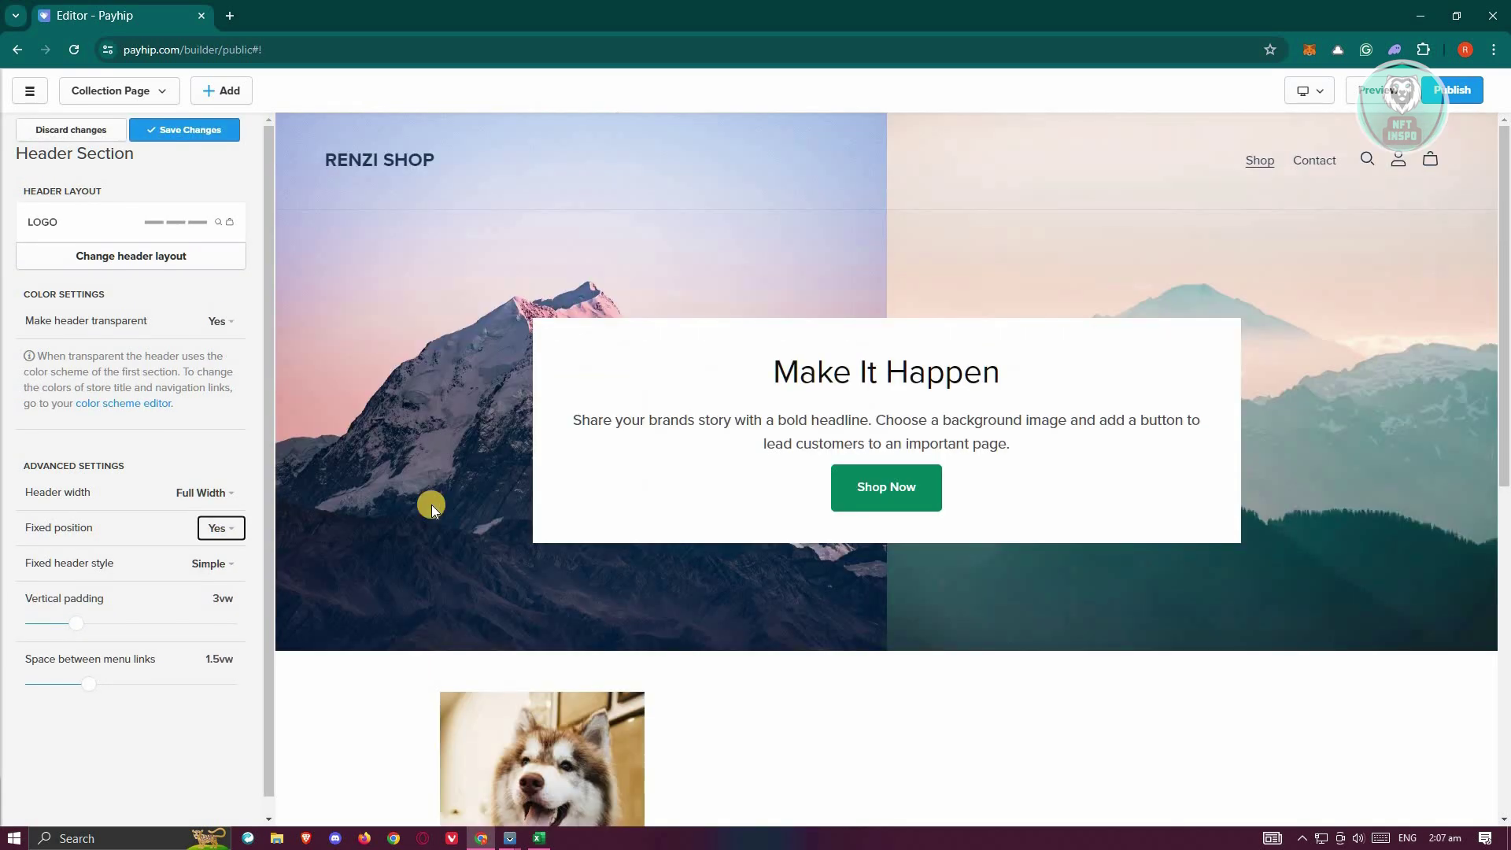
scroll(432, 504, down, 4)
scroll(432, 504, down, 3)
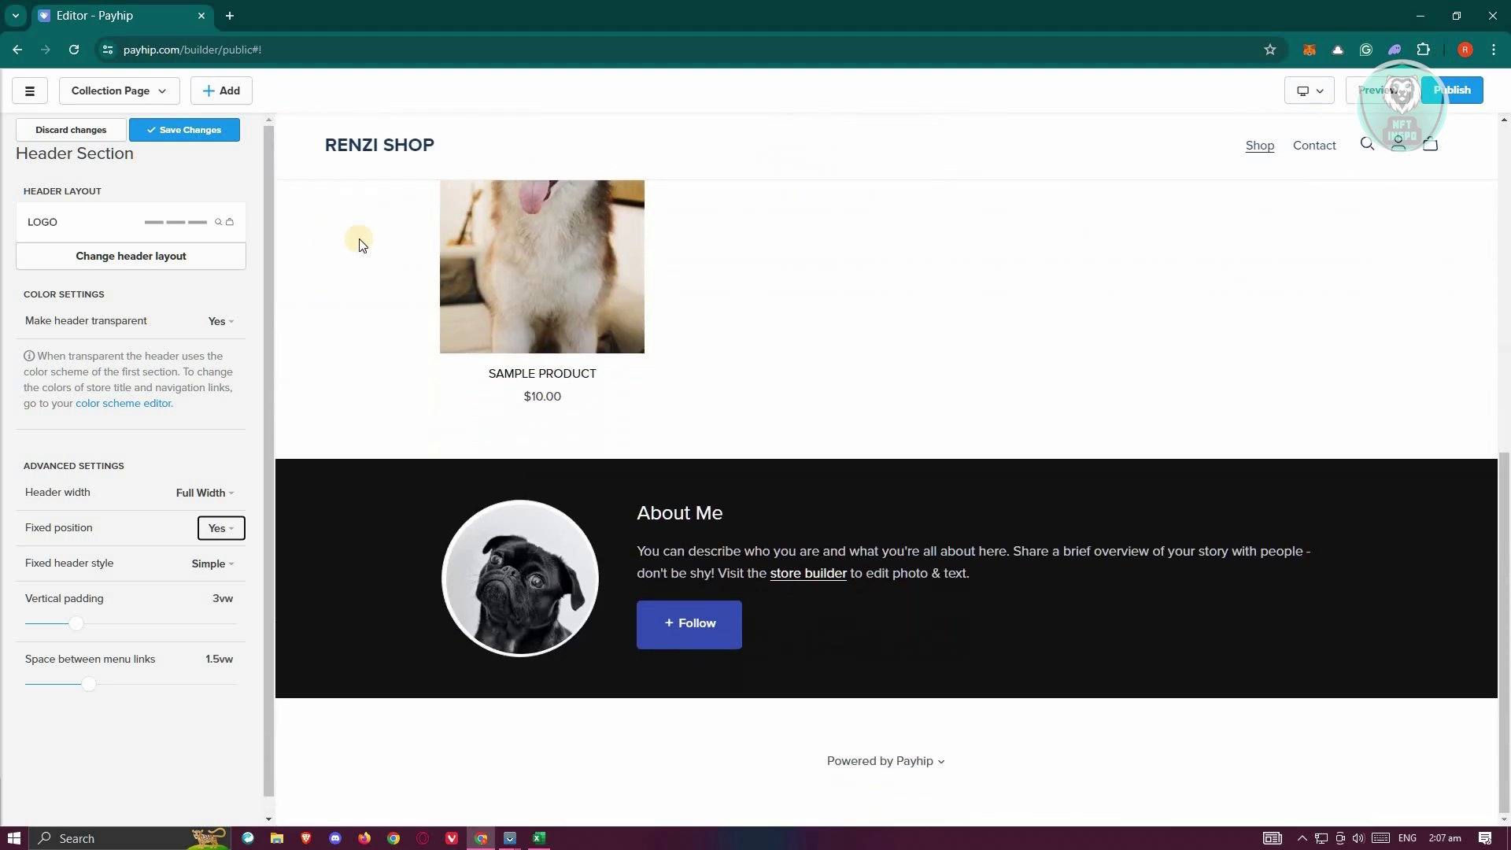
scroll(485, 273, up, 7)
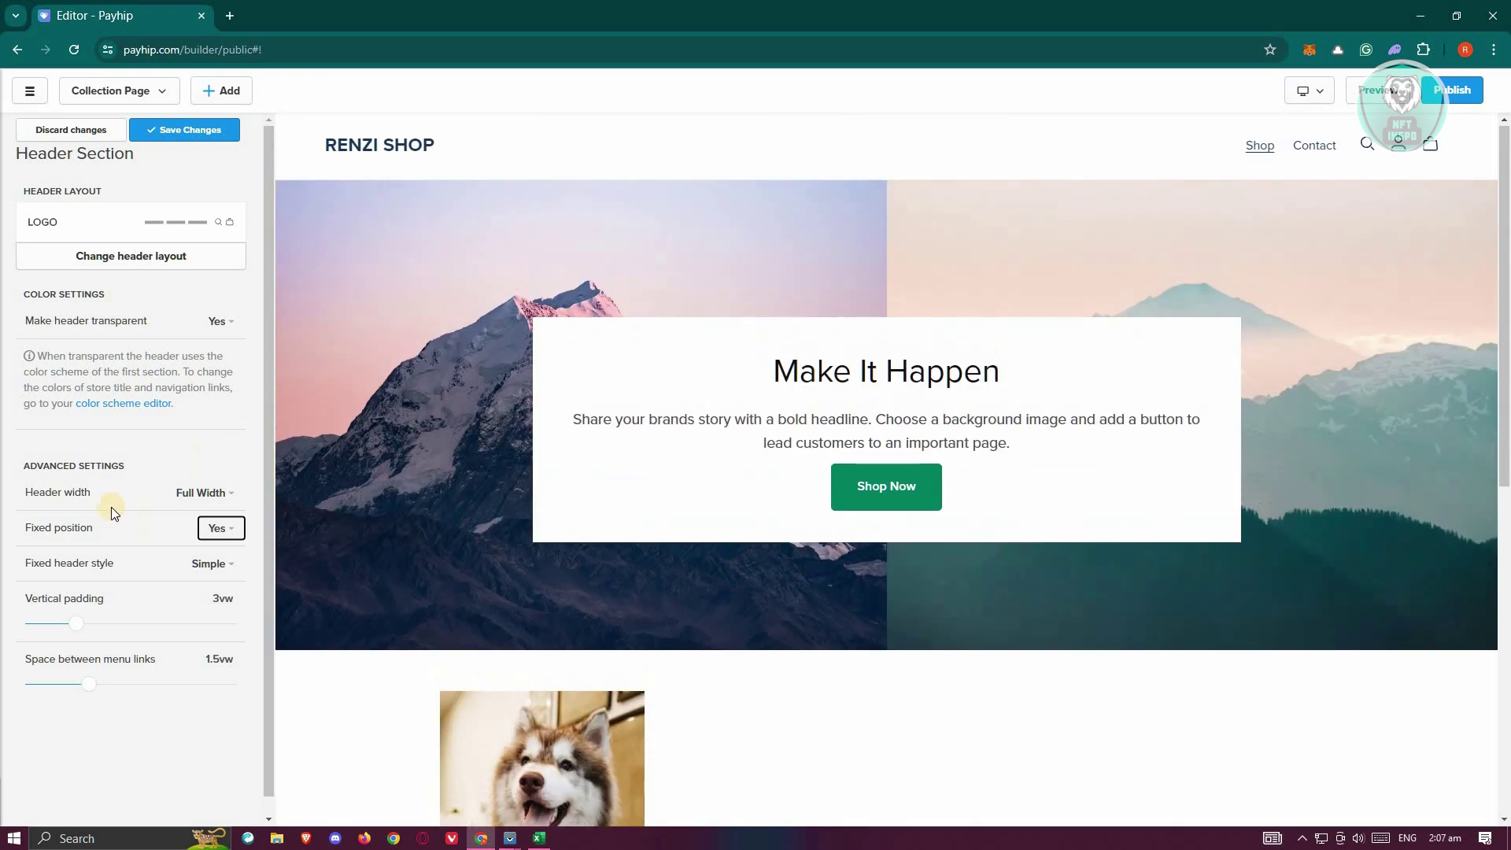
click(169, 132)
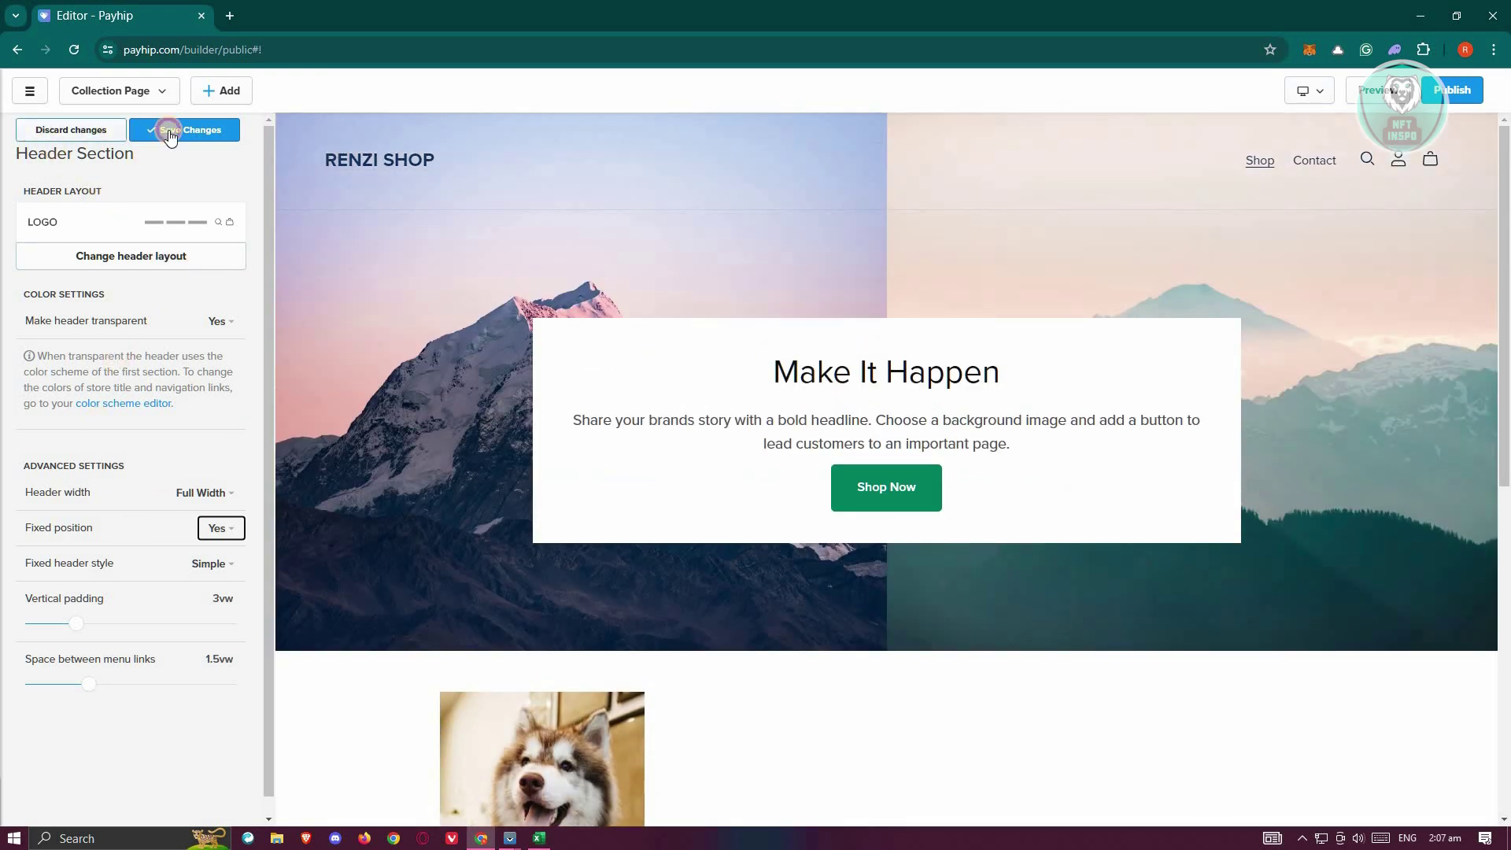